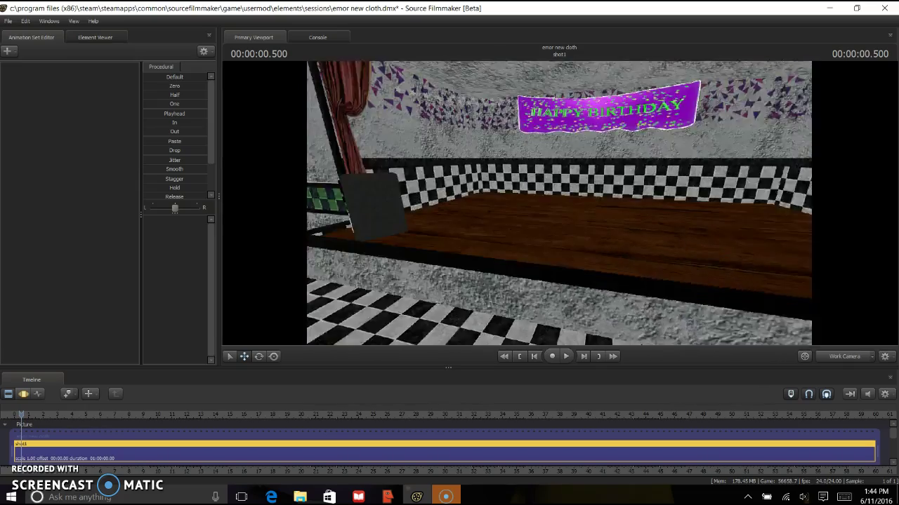
# Unload the current map and load the freddys.bsp map, filtering the map list by "fr".
pyautogui.rightClick(564, 198)
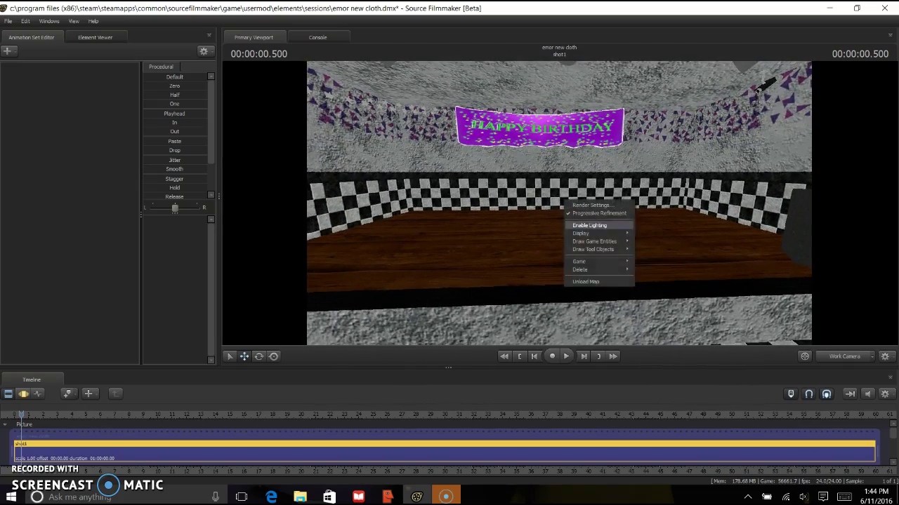
pyautogui.click(593, 281)
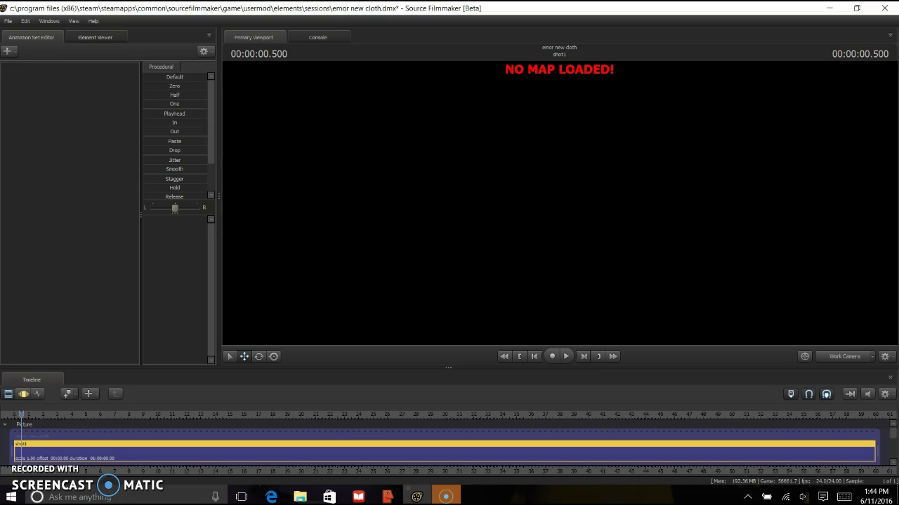
pyautogui.click(9, 21)
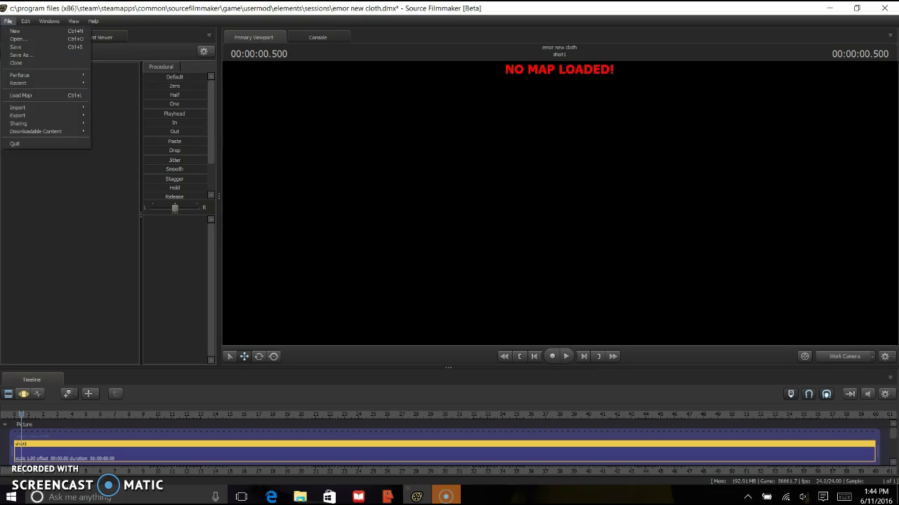
pyautogui.rightClick(530, 112)
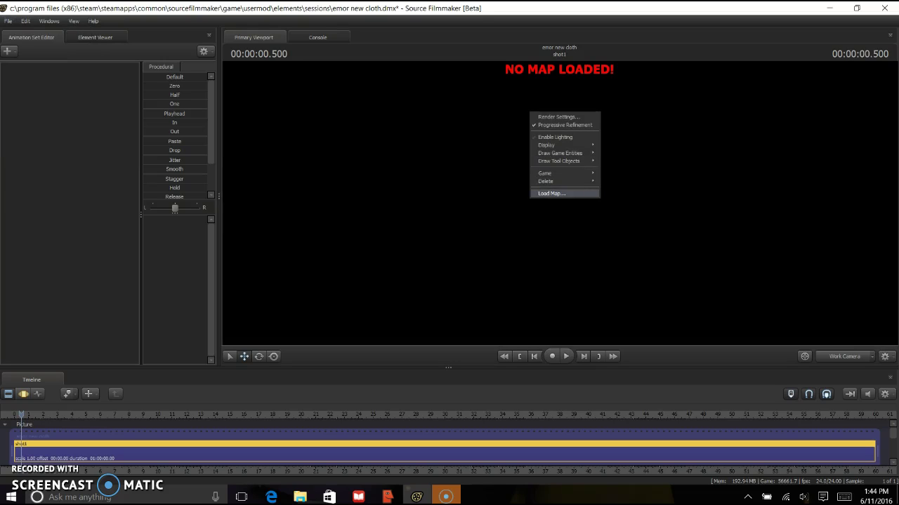
pyautogui.click(551, 193)
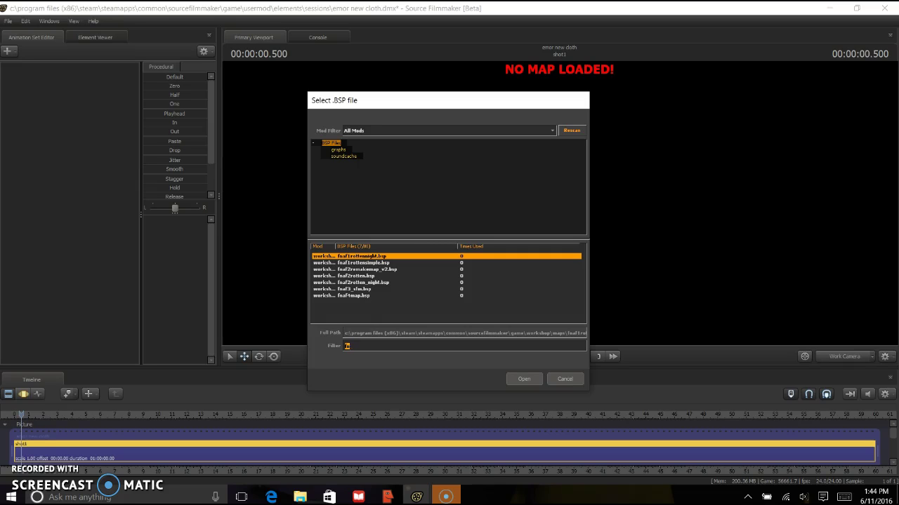
pyautogui.press('BackSpace')
pyautogui.write('fr')
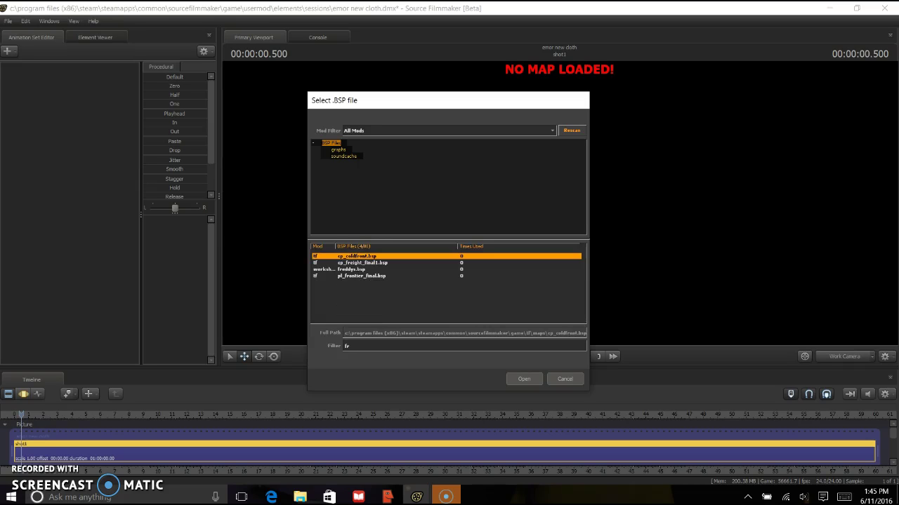
pyautogui.click(351, 270)
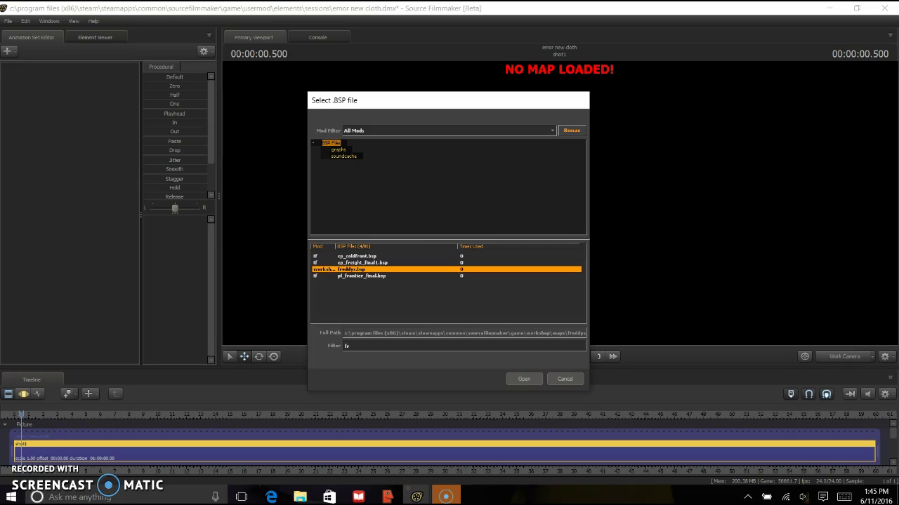
pyautogui.press('Return')
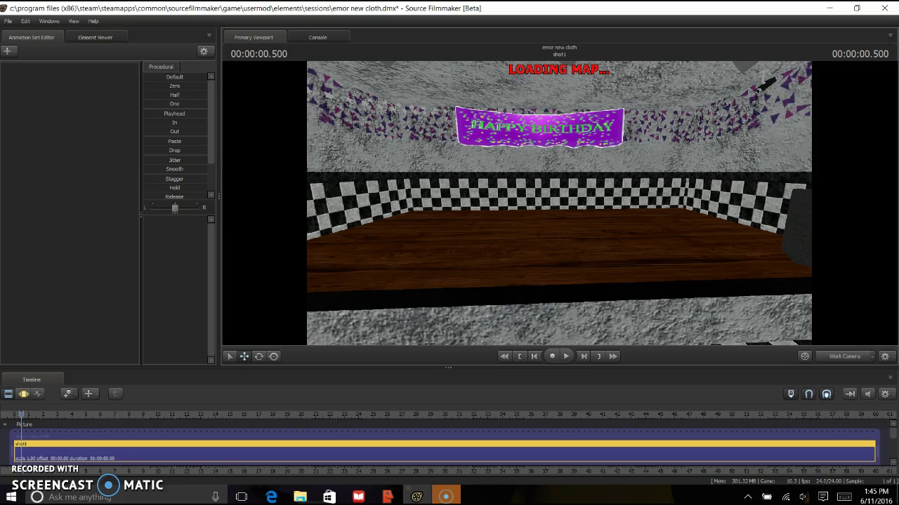
# Turn on lighting in the viewport and look around the dining room of the loaded map.
pyautogui.rightClick(594, 163)
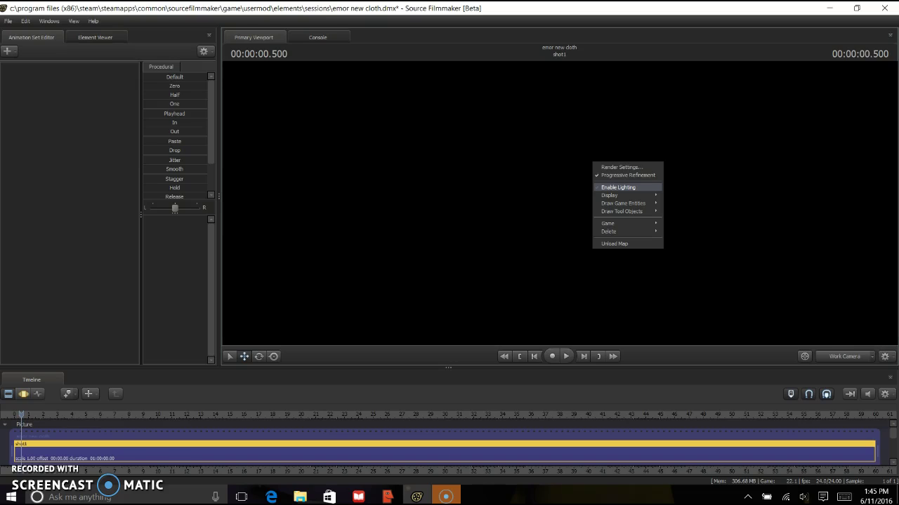
pyautogui.click(617, 187)
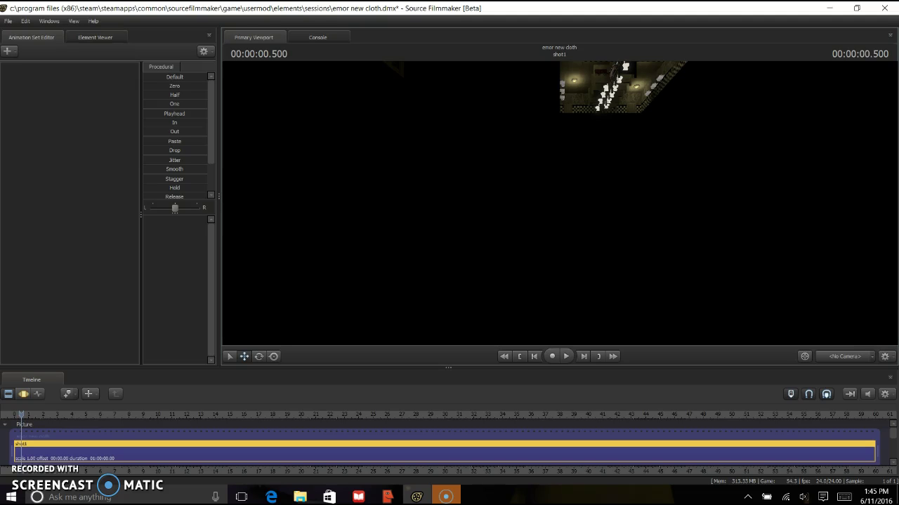
pyautogui.moveTo(617, 188); pyautogui.dragTo(516, 214)
pyautogui.press('w')
pyautogui.press('w')
pyautogui.press('w')
pyautogui.press('w')
pyautogui.click(593, 216)
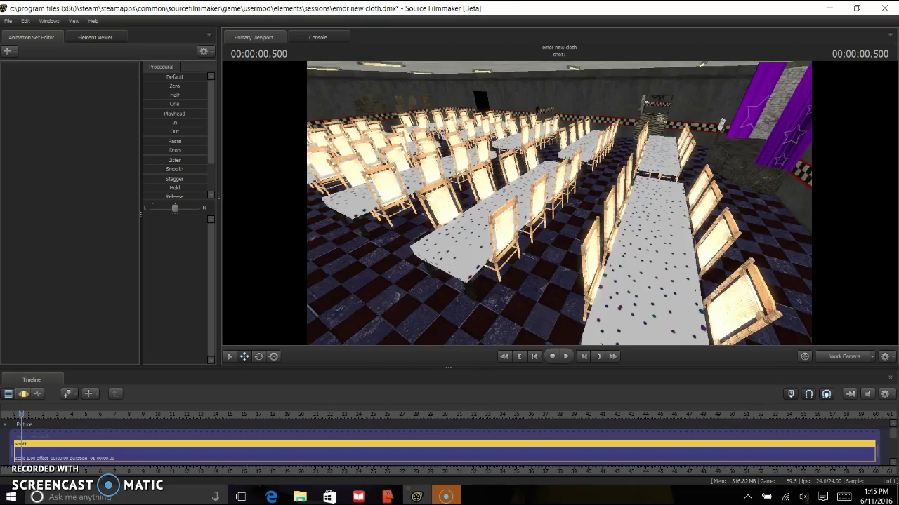
pyautogui.press('w')
pyautogui.moveTo(594, 216); pyautogui.dragTo(761, 211)
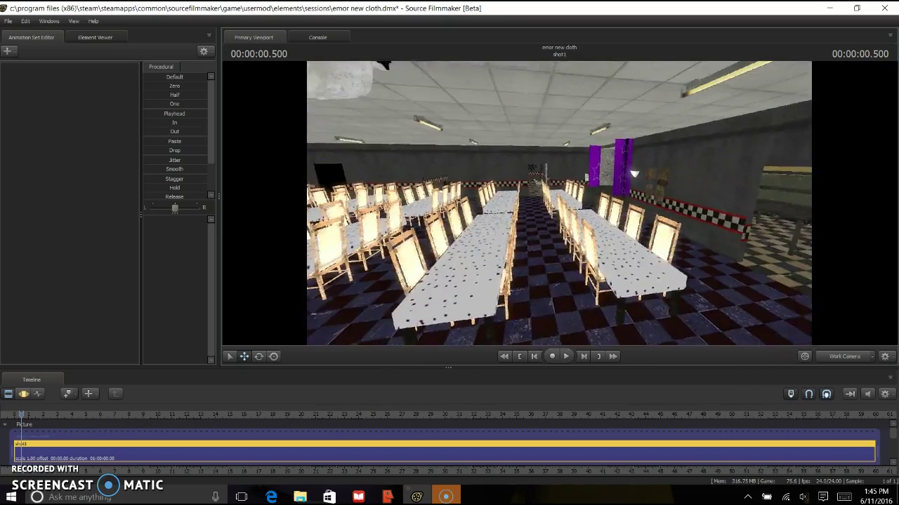
pyautogui.moveTo(559, 204); pyautogui.dragTo(365, 200)
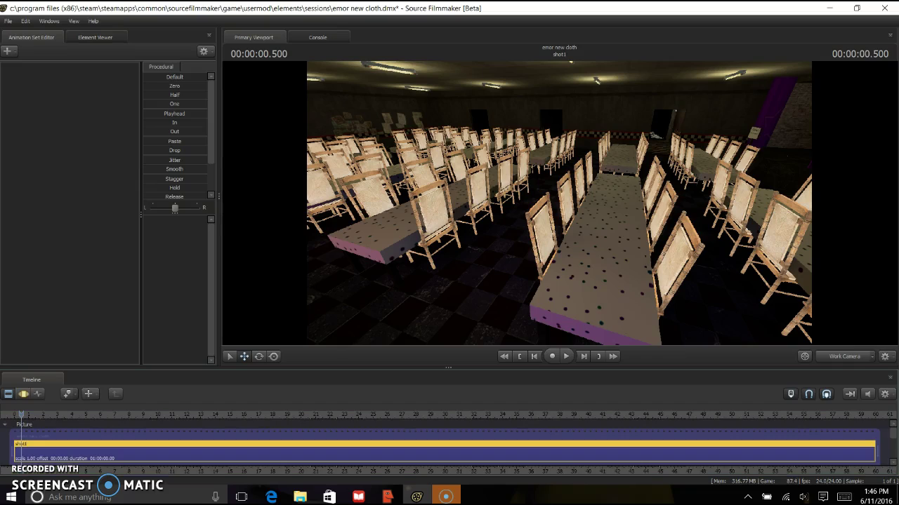
# Set the playhead to the start of shot1 and bring the work camera in front of the stage with the balloon-like wall decorations.
pyautogui.moveTo(21, 414); pyautogui.dragTo(13, 414)
pyautogui.press('Right')
pyautogui.press('Right')
pyautogui.moveTo(559, 204); pyautogui.dragTo(239, 198)
pyautogui.moveTo(574, 180); pyautogui.dragTo(618, 184)
pyautogui.moveTo(562, 203); pyautogui.dragTo(457, 194)
pyautogui.moveTo(554, 191); pyautogui.dragTo(547, 185)
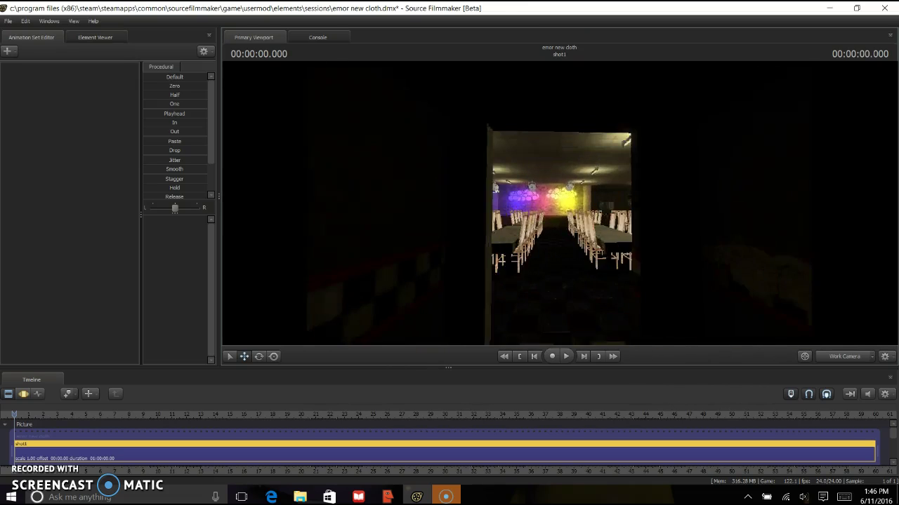
pyautogui.press('w')
pyautogui.moveTo(559, 203)
pyautogui.mouseDown()
pyautogui.moveTo(559, 232)
pyautogui.moveTo(552, 202)
pyautogui.mouseUp()
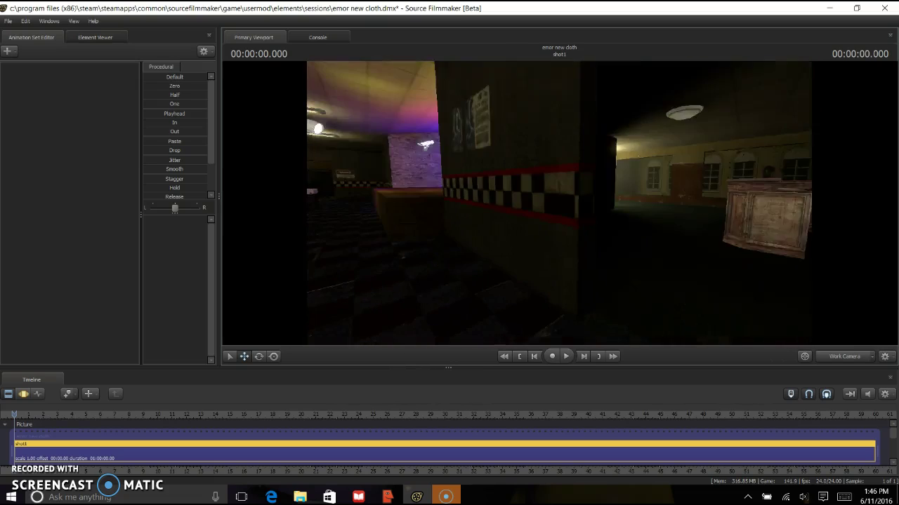
pyautogui.moveTo(559, 203)
pyautogui.mouseDown()
pyautogui.moveTo(639, 203)
pyautogui.moveTo(656, 235)
pyautogui.moveTo(646, 223)
pyautogui.moveTo(663, 200)
pyautogui.moveTo(555, 202)
pyautogui.moveTo(545, 242)
pyautogui.moveTo(542, 188)
pyautogui.moveTo(561, 205)
pyautogui.moveTo(567, 239)
pyautogui.moveTo(567, 191)
pyautogui.moveTo(566, 205)
pyautogui.mouseUp()
pyautogui.press('w')
pyautogui.press('w')
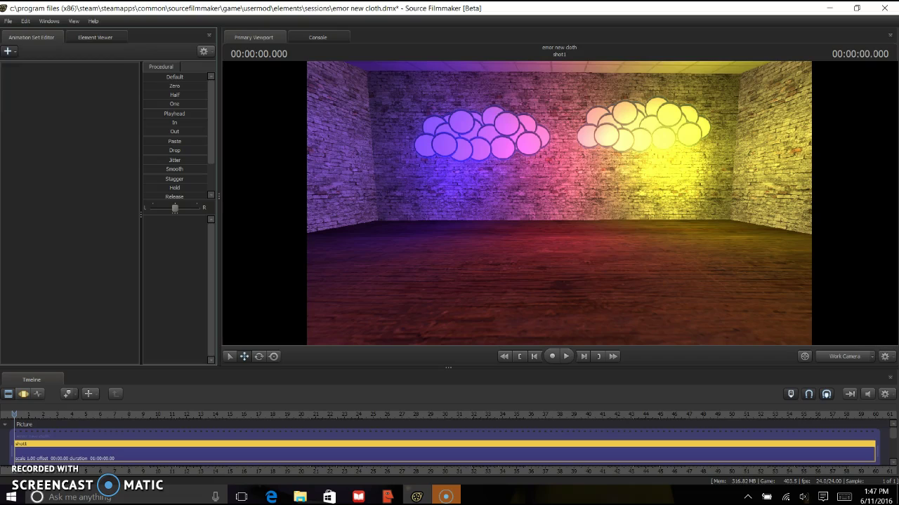
# Add the splinks fnaf bonnie.mdl model to the stage as an animation set, filtering the model list by "bonnie".
pyautogui.click(8, 51)
pyautogui.click(49, 81)
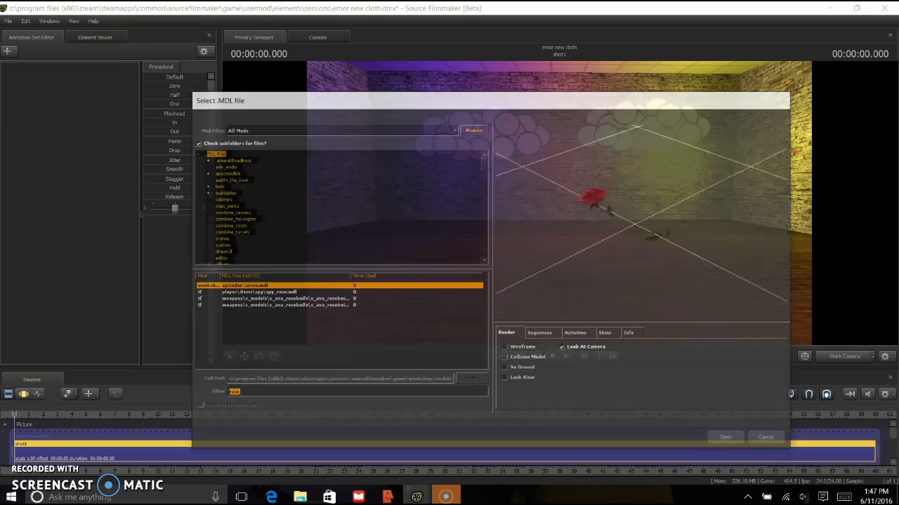
pyautogui.press('BackSpace')
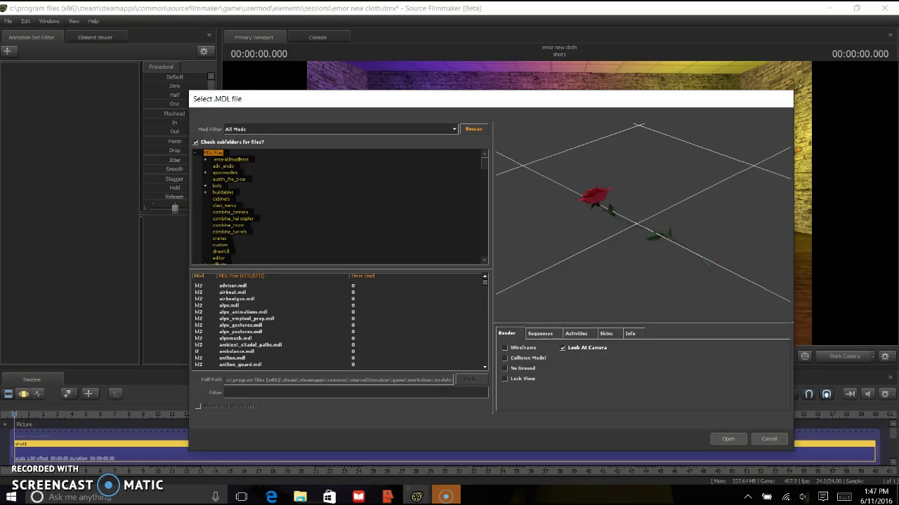
pyautogui.write('bon')
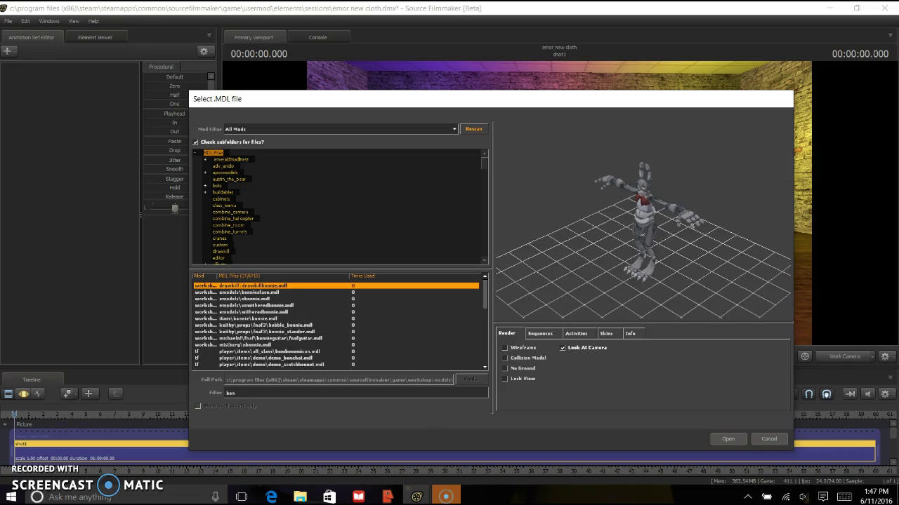
pyautogui.write('nie')
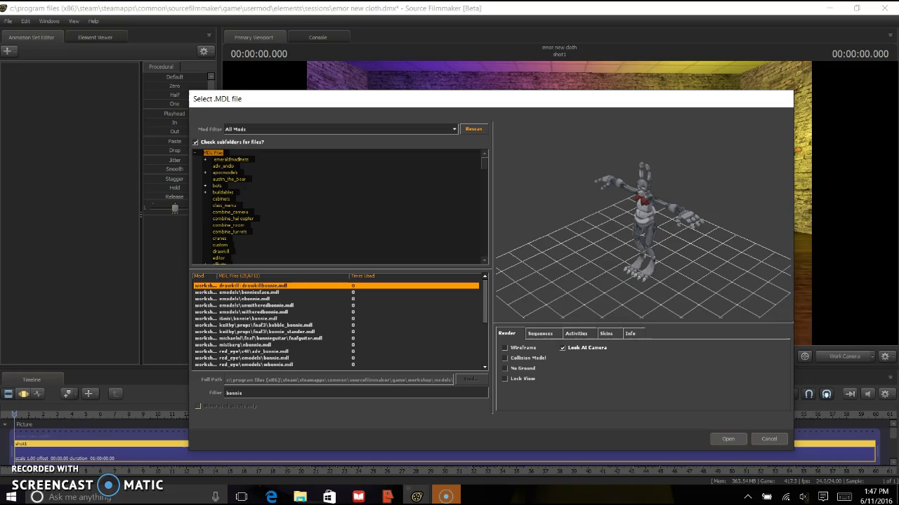
pyautogui.click(482, 328)
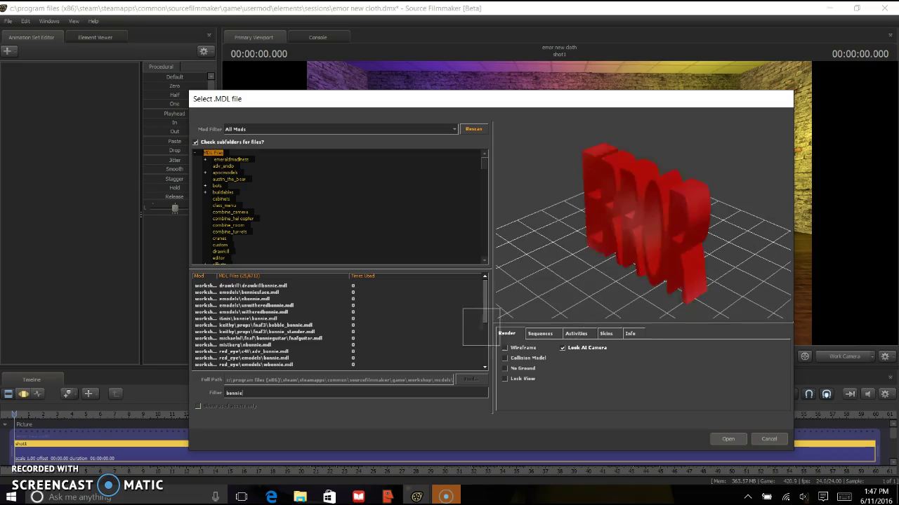
pyautogui.moveTo(483, 309); pyautogui.dragTo(483, 351)
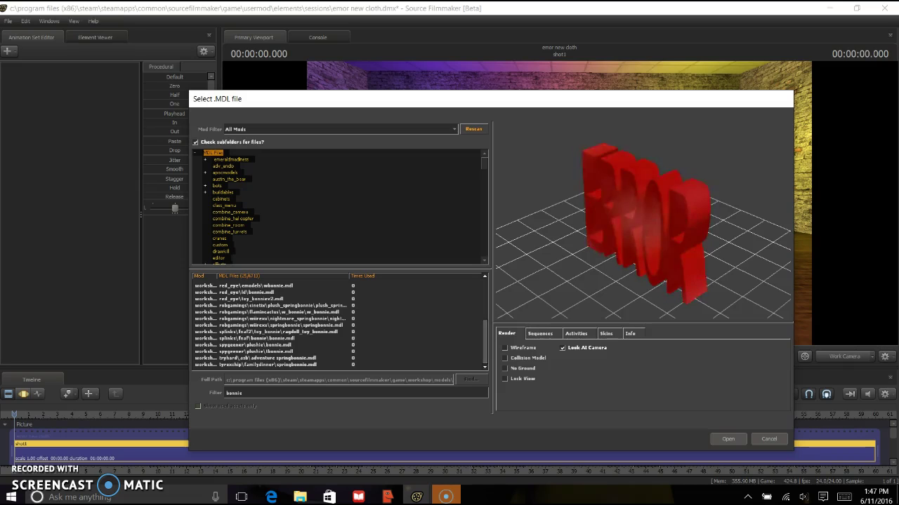
pyautogui.click(257, 338)
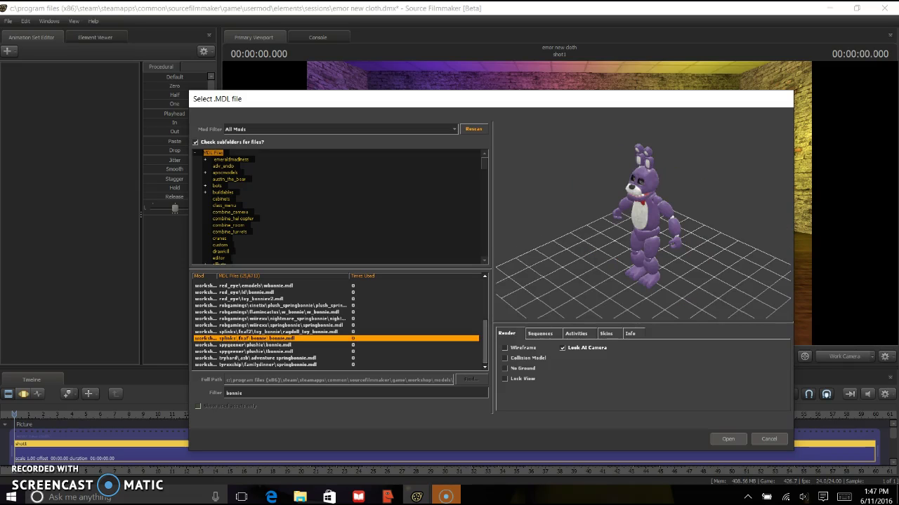
pyautogui.press('Return')
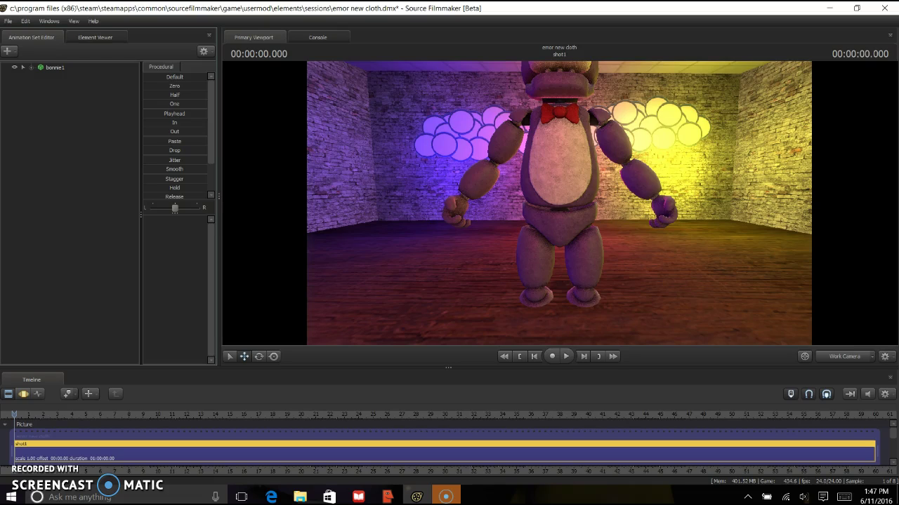
pyautogui.click(55, 68)
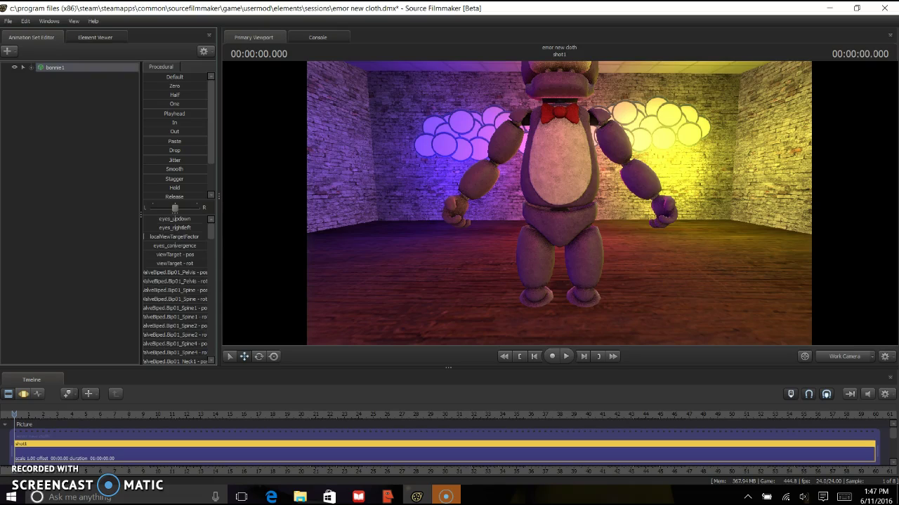
pyautogui.rightClick(72, 69)
pyautogui.moveTo(113, 115)
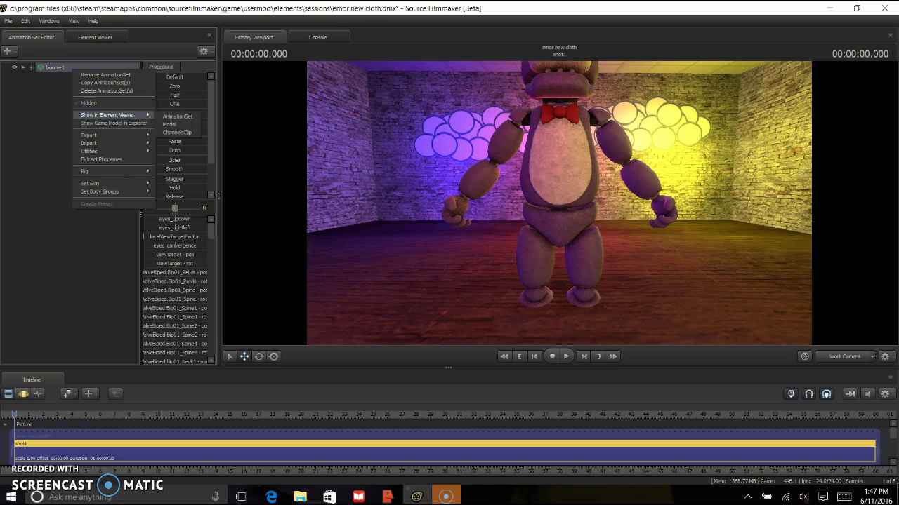
pyautogui.moveTo(98, 135)
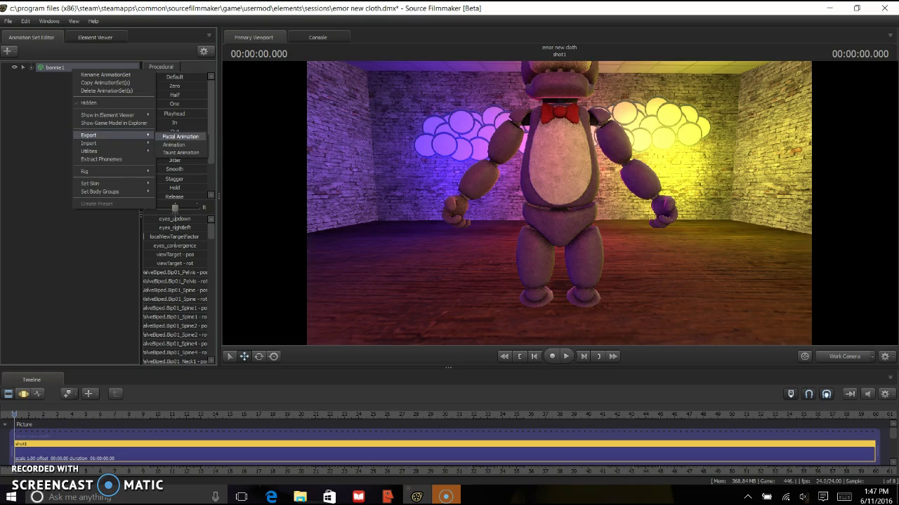
pyautogui.click(180, 152)
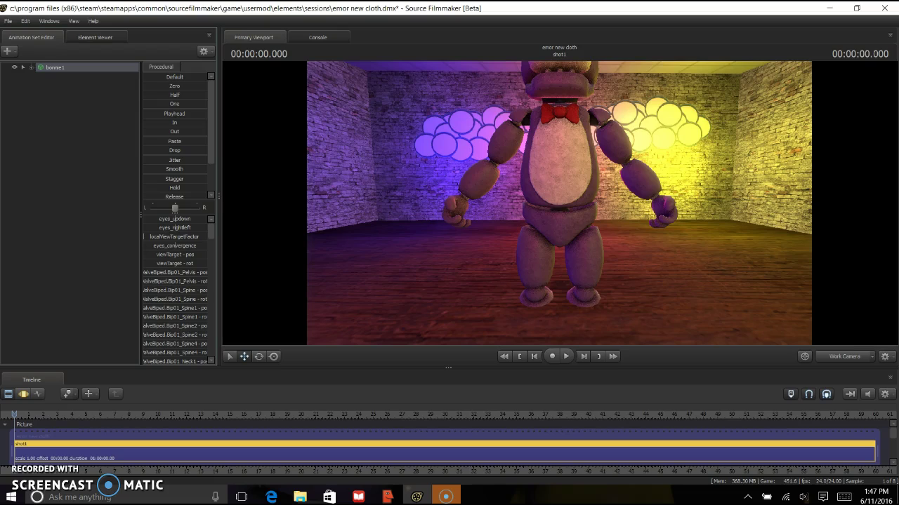
# Set the Bonnie model's skin to 1.
pyautogui.rightClick(92, 69)
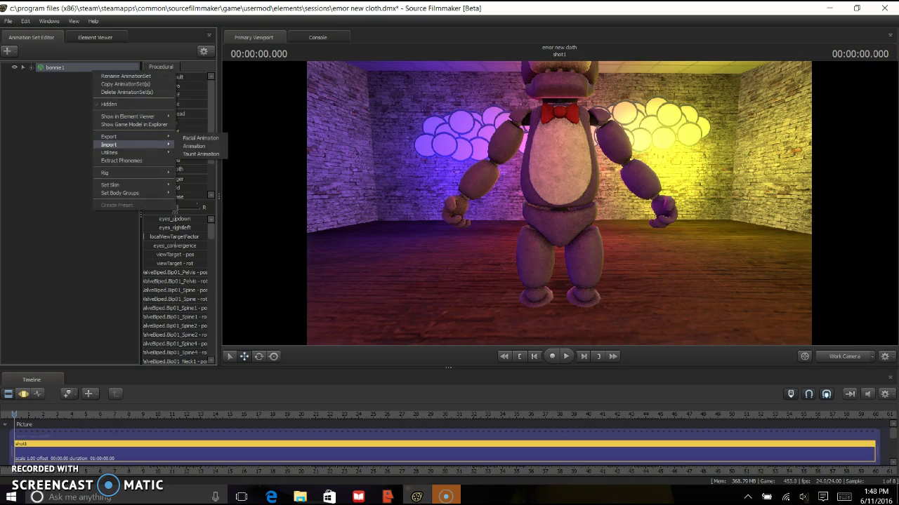
pyautogui.moveTo(112, 152)
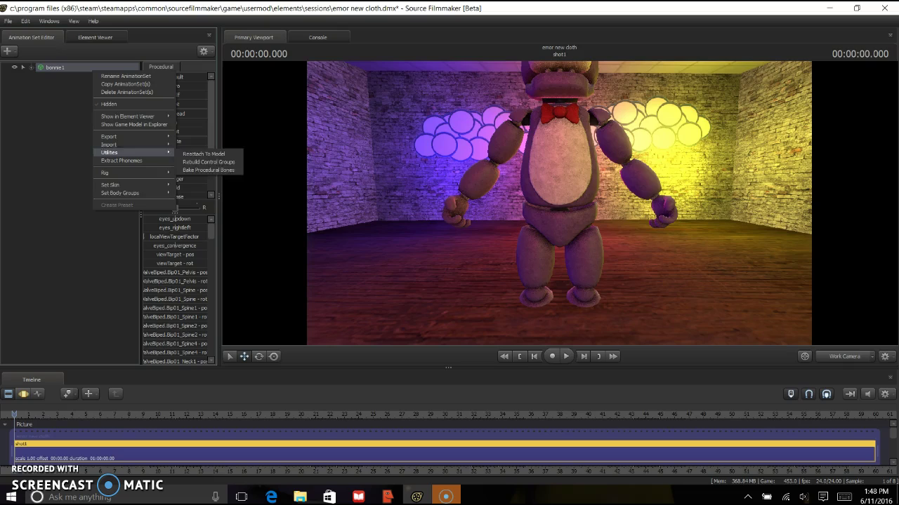
pyautogui.moveTo(113, 184)
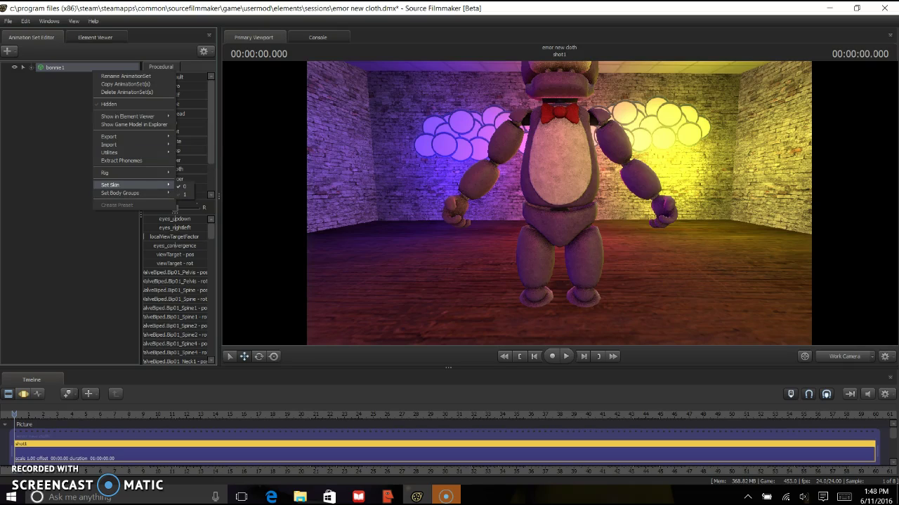
pyautogui.moveTo(151, 185)
pyautogui.click(184, 194)
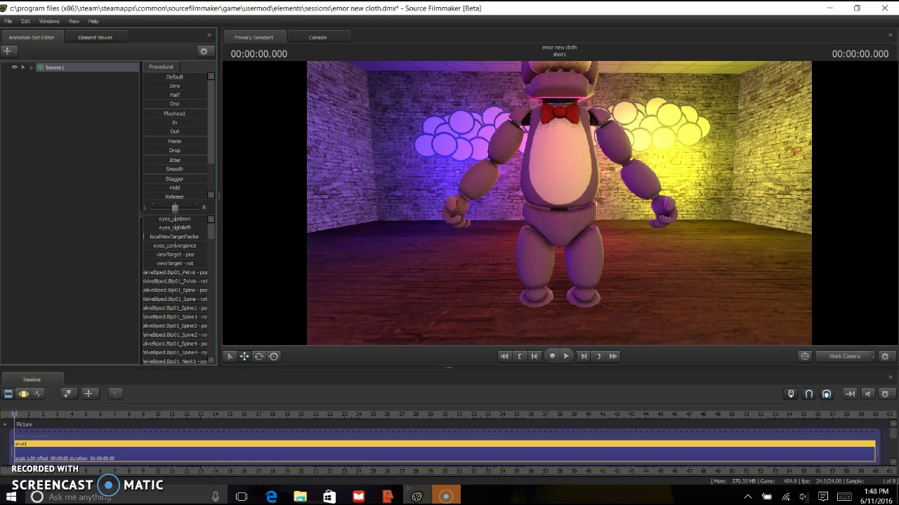
# Switch the viewport to camera1 and frame a close-up of Bonnie's head.
pyautogui.moveTo(559, 204)
pyautogui.mouseDown()
pyautogui.moveTo(587, 256)
pyautogui.moveTo(547, 284)
pyautogui.moveTo(579, 92)
pyautogui.moveTo(560, 105)
pyautogui.moveTo(559, 327)
pyautogui.moveTo(570, 184)
pyautogui.moveTo(487, 175)
pyautogui.moveTo(621, 202)
pyautogui.moveTo(624, 151)
pyautogui.moveTo(625, 176)
pyautogui.moveTo(560, 217)
pyautogui.mouseUp()
pyautogui.click(844, 357)
pyautogui.press('w')
pyautogui.press('s')
pyautogui.press('x')
pyautogui.press('s')
pyautogui.press('w')
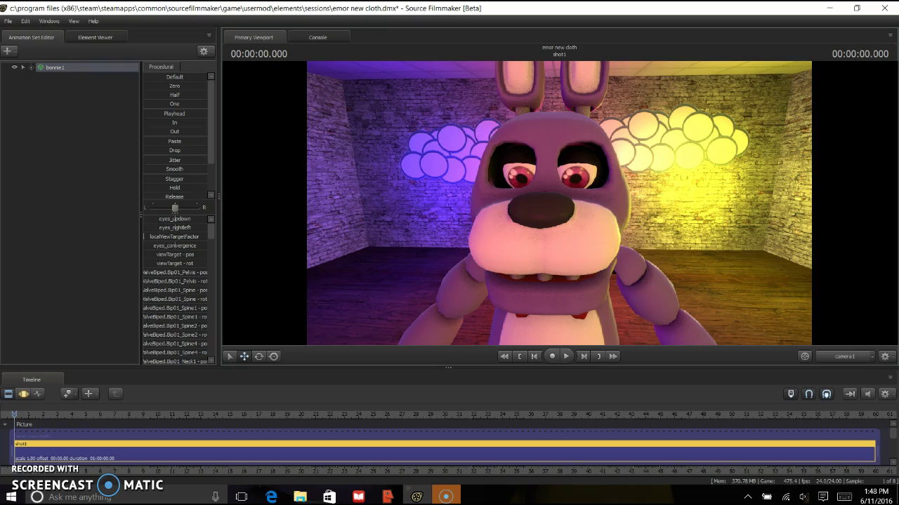
# Set the Bonnie model's eyes body group to bonnie_glow_eyes.smd.
pyautogui.rightClick(100, 66)
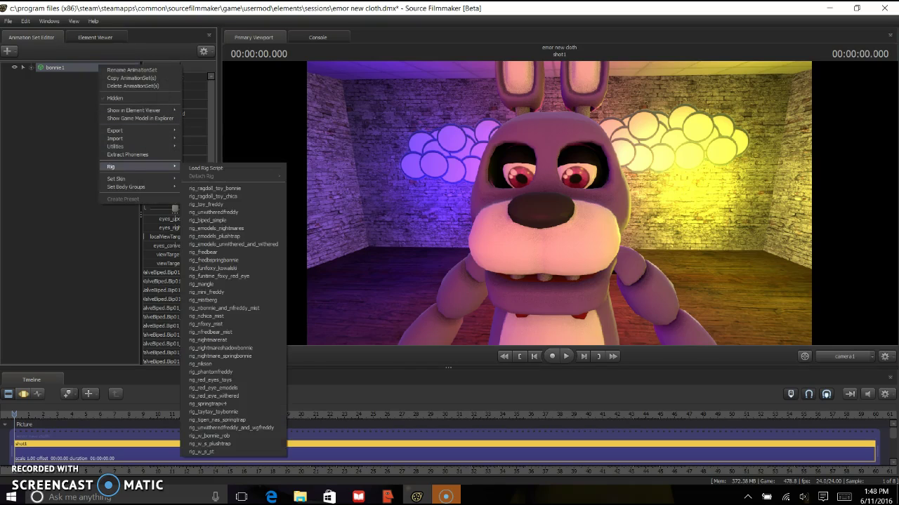
pyautogui.moveTo(134, 179)
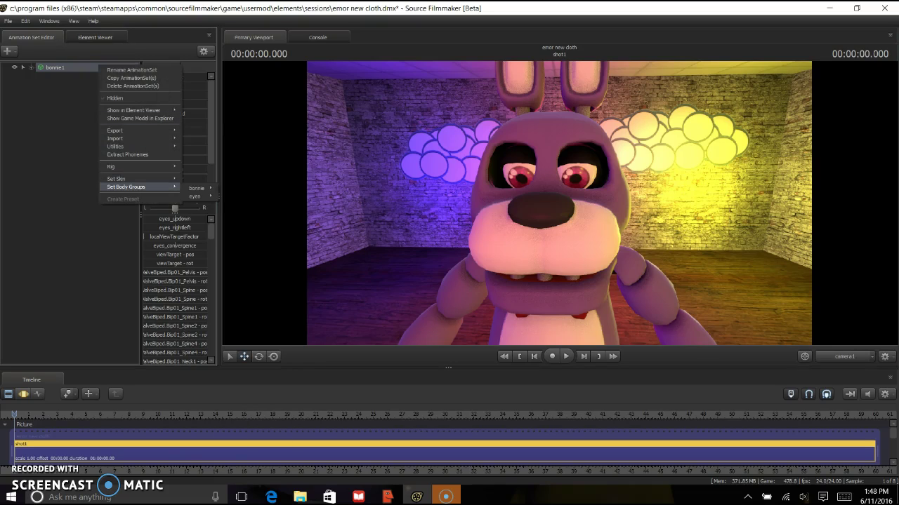
pyautogui.moveTo(195, 197)
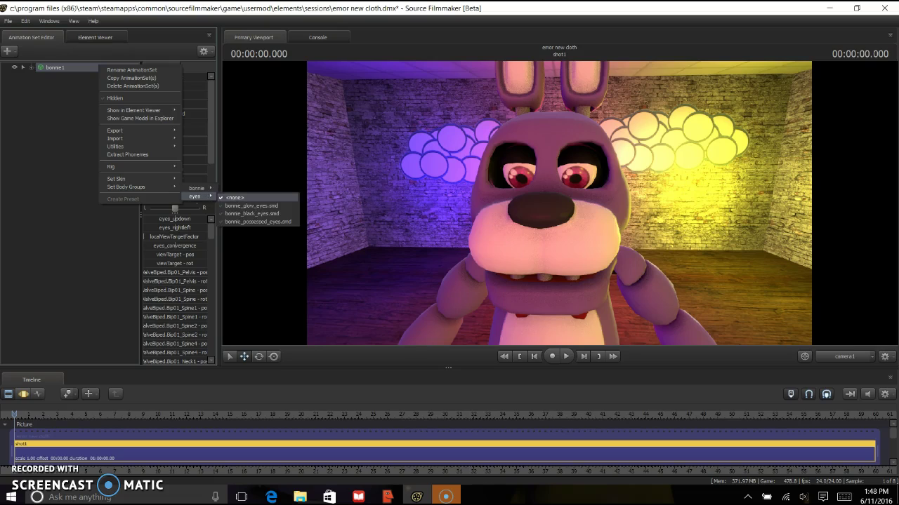
pyautogui.click(252, 206)
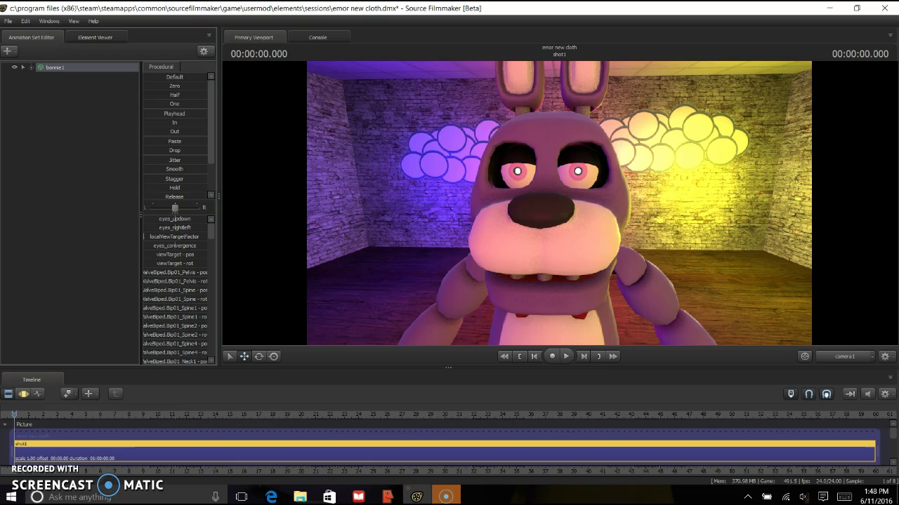
# In the Motion Editor, rotate Bonnie's right and left eye controls so the dark pupils face forward.
pyautogui.press('F3')
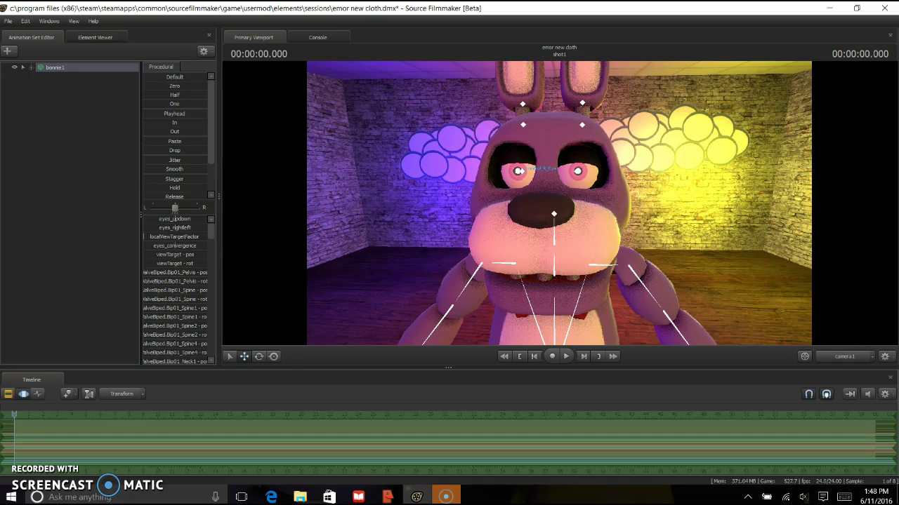
pyautogui.keyDown('ctrl'); pyautogui.click(520, 171); pyautogui.keyUp('ctrl')
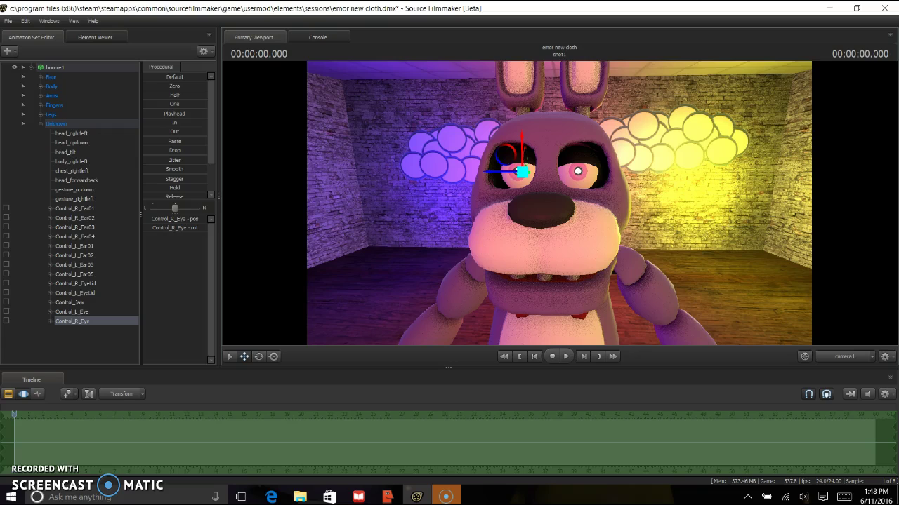
pyautogui.press('e')
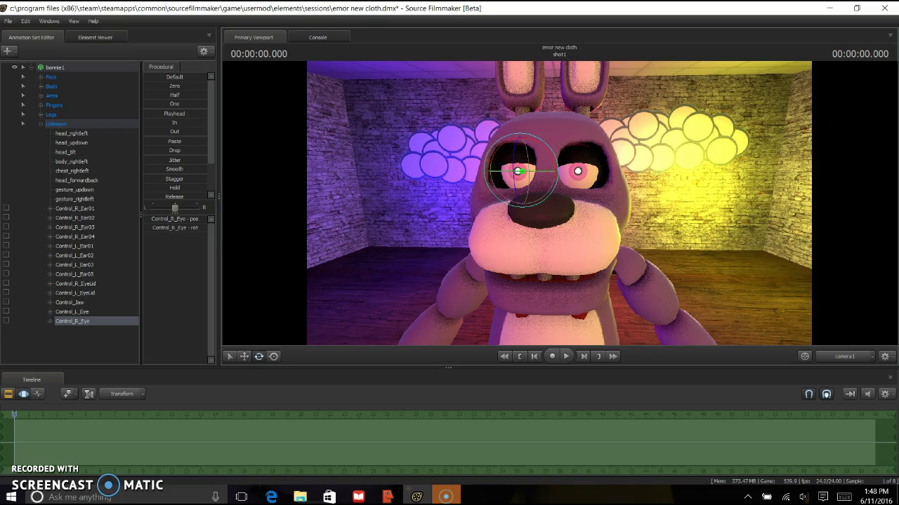
pyautogui.moveTo(517, 169); pyautogui.dragTo(510, 197)
pyautogui.press('ctrl')
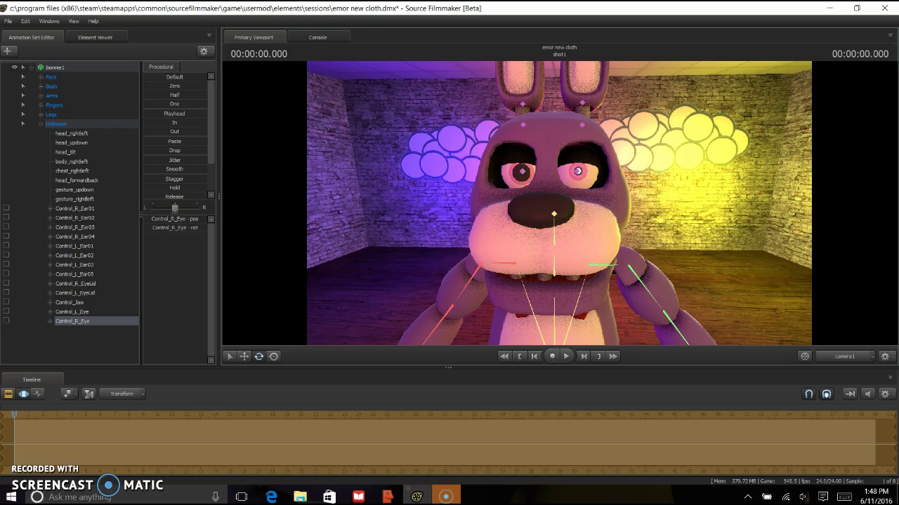
pyautogui.click(577, 170)
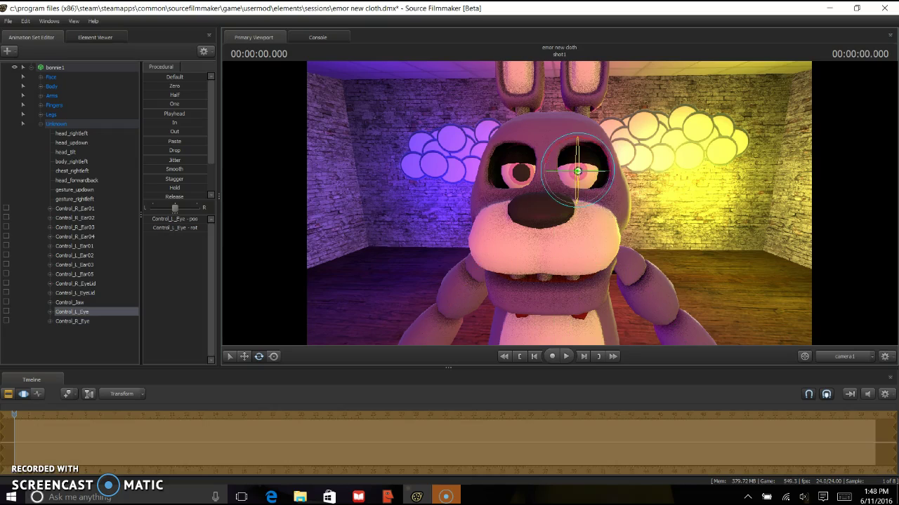
pyautogui.moveTo(577, 197); pyautogui.dragTo(577, 173)
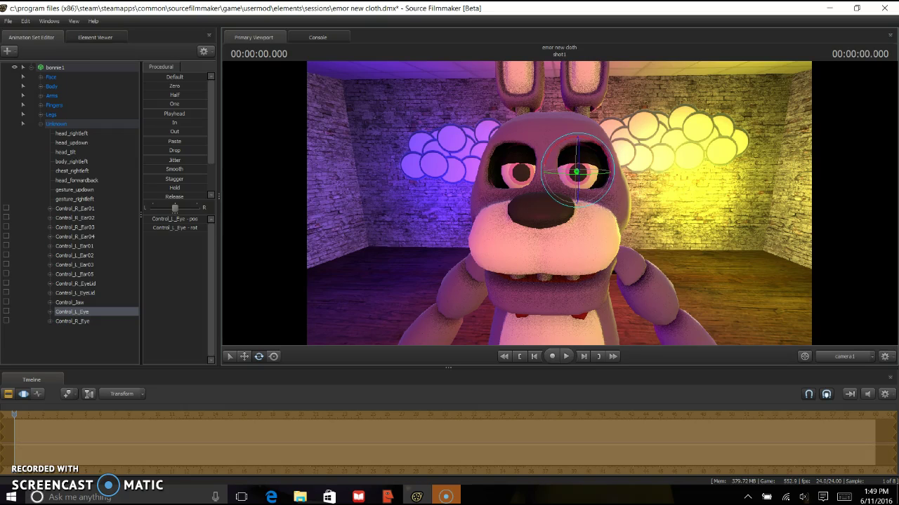
# Widen the shot and, in the Graph Editor, raise Bonnie's right upper arm and bend the forearm upward, keying the forearm again at 0.583 s.
pyautogui.press('s')
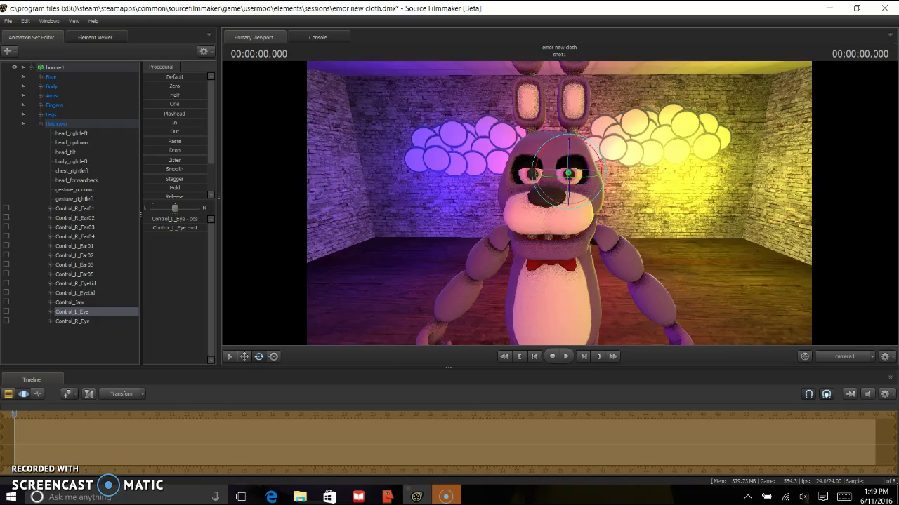
pyautogui.press('w')
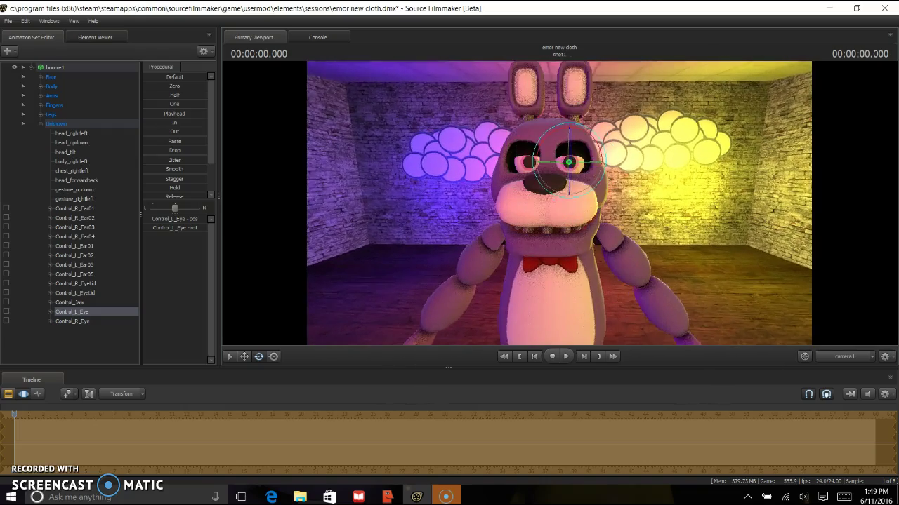
pyautogui.scroll(-3, 559, 202)
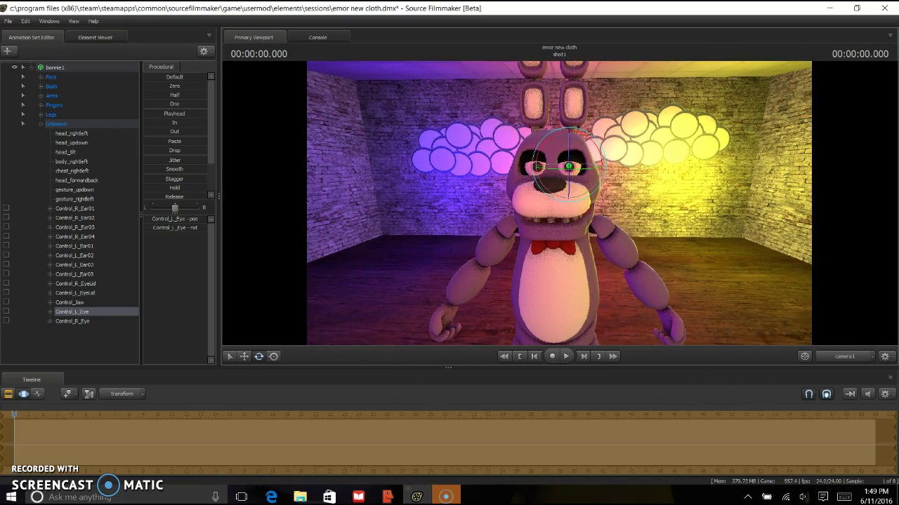
pyautogui.press('F4')
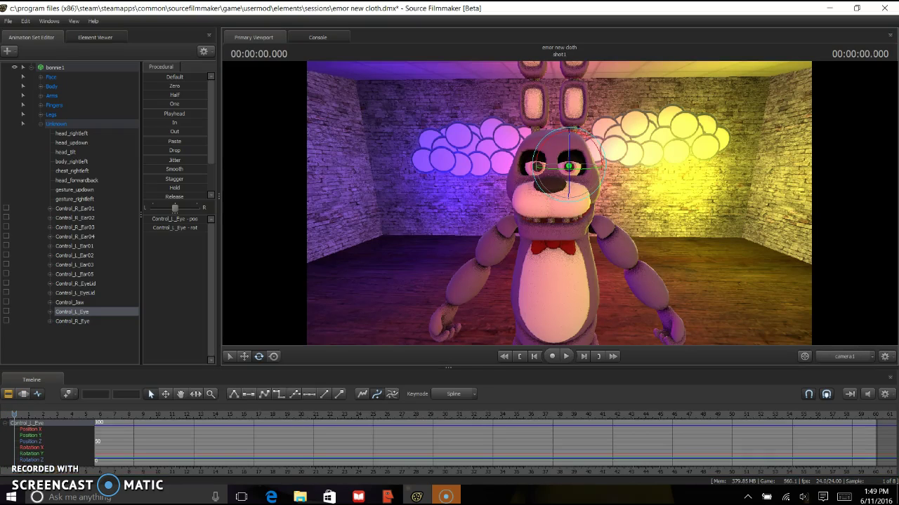
pyautogui.keyDown('ctrl'); pyautogui.click(497, 241); pyautogui.keyUp('ctrl')
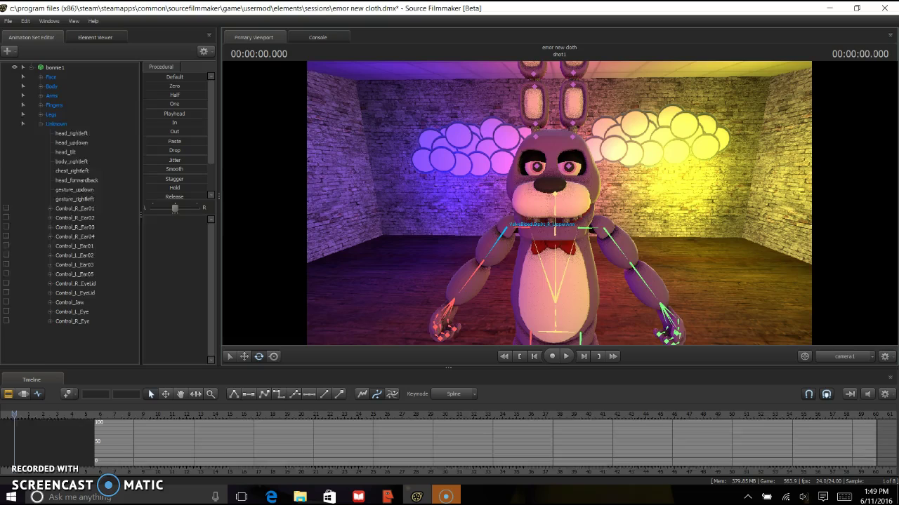
pyautogui.moveTo(508, 255); pyautogui.dragTo(466, 212)
pyautogui.keyDown('ctrl'); pyautogui.click(459, 246); pyautogui.keyUp('ctrl')
pyautogui.moveTo(453, 256); pyautogui.dragTo(465, 254)
pyautogui.moveTo(14, 413); pyautogui.dragTo(19, 413)
pyautogui.moveTo(447, 256); pyautogui.dragTo(476, 249)
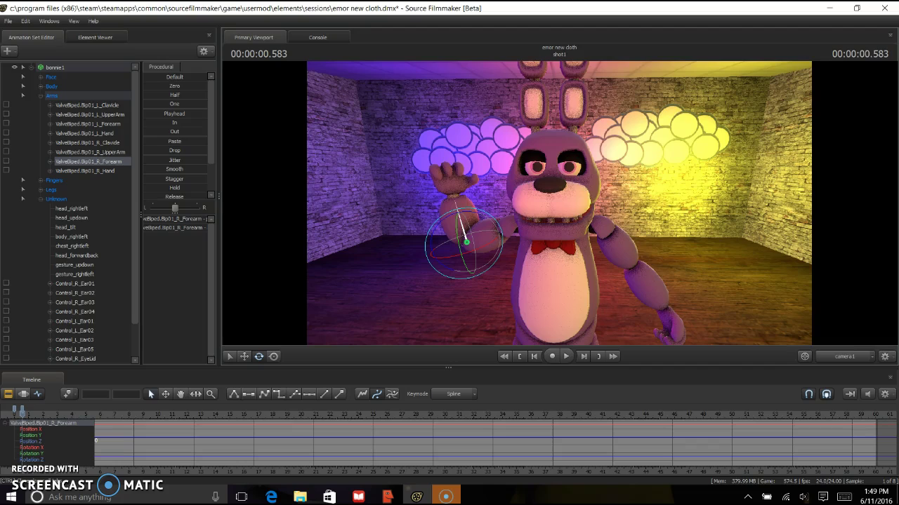
# Animate a wave by rotating Bonnie's right hand outward at 1.541 s and inward at 2.000 s.
pyautogui.moveTo(22, 413); pyautogui.dragTo(48, 413)
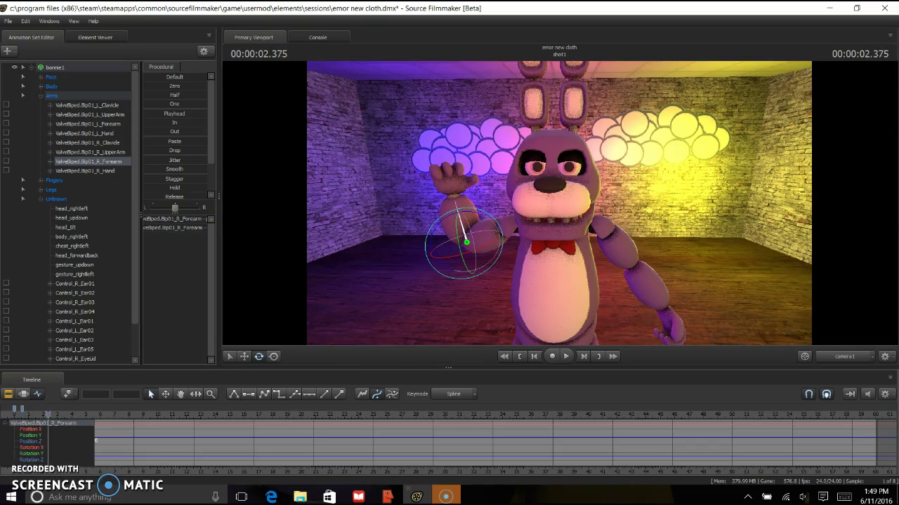
pyautogui.keyDown('ctrl'); pyautogui.click(451, 185); pyautogui.keyUp('ctrl')
pyautogui.moveTo(418, 187); pyautogui.dragTo(416, 203)
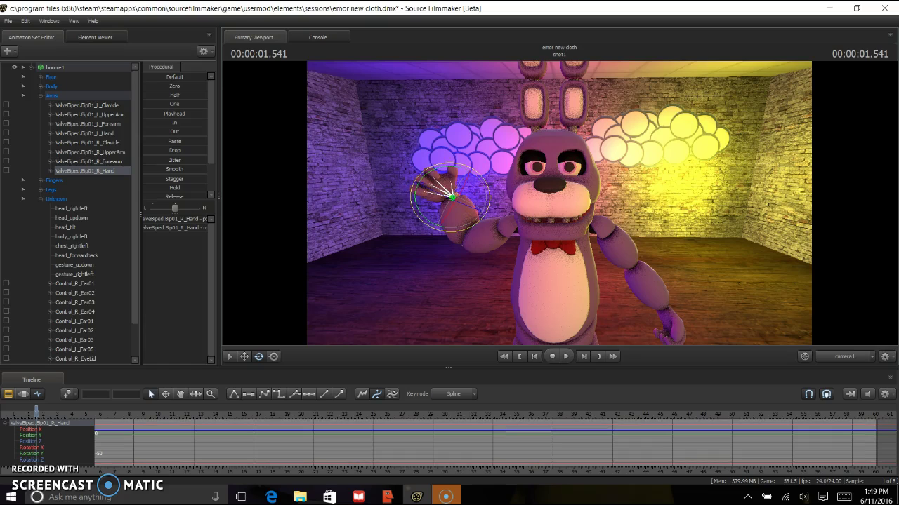
pyautogui.moveTo(36, 413); pyautogui.dragTo(43, 414)
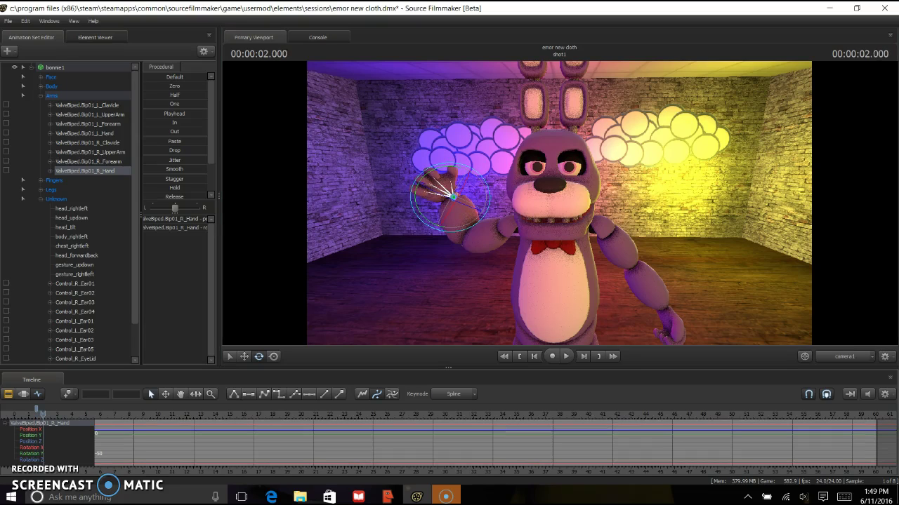
pyautogui.moveTo(419, 185); pyautogui.dragTo(463, 179)
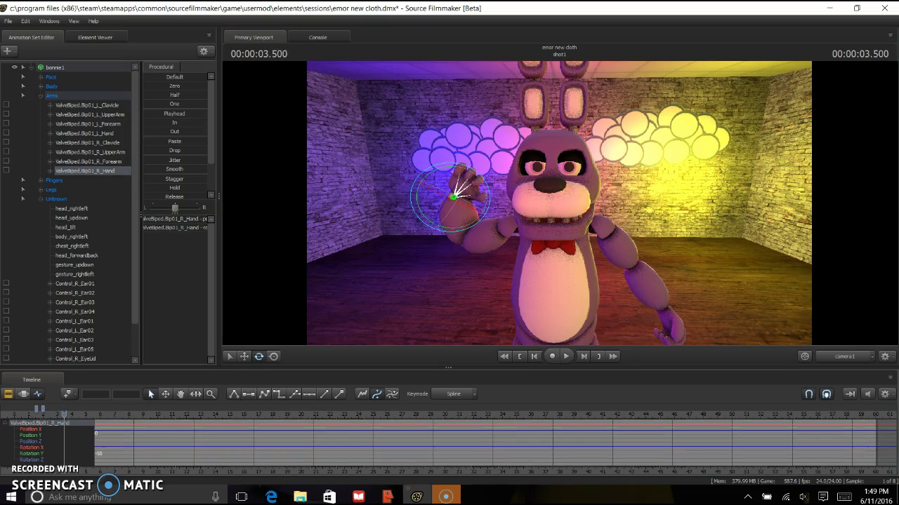
# At 2.666 s, lower Bonnie's right upper arm to its side and fold the forearm up toward the chest.
pyautogui.keyDown('ctrl'); pyautogui.click(493, 235); pyautogui.keyUp('ctrl')
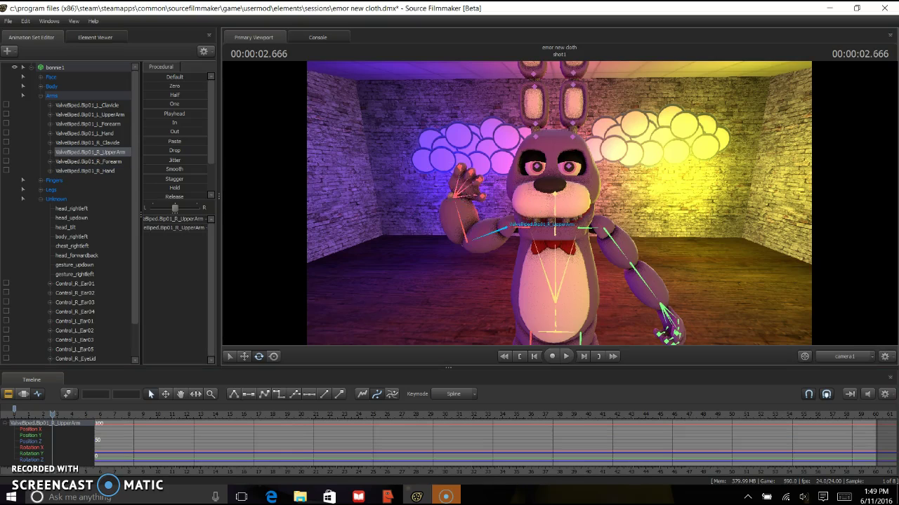
pyautogui.moveTo(495, 263); pyautogui.dragTo(501, 265)
pyautogui.moveTo(530, 211); pyautogui.dragTo(535, 219)
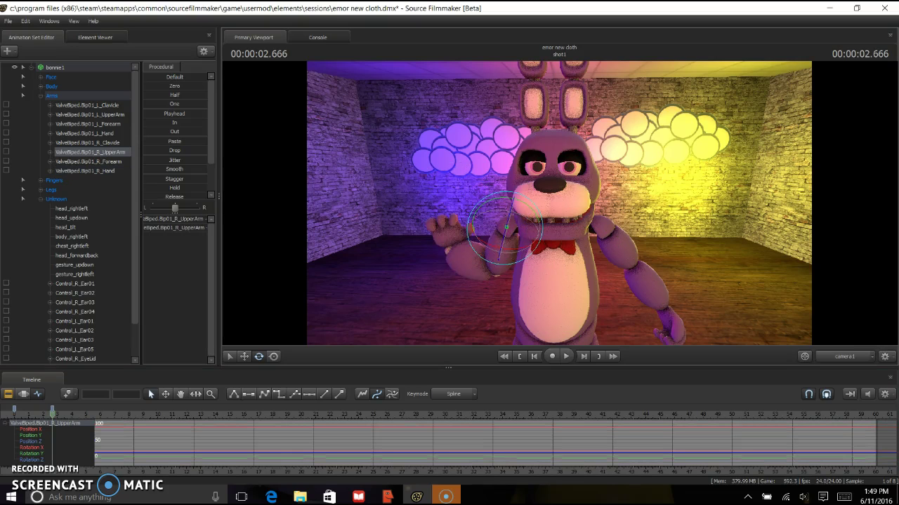
pyautogui.keyDown('ctrl'); pyautogui.click(486, 267); pyautogui.keyUp('ctrl')
pyautogui.moveTo(472, 254); pyautogui.dragTo(504, 256)
# At 2.666 s, rotate Bonnie's left upper arm and bend the left forearm so the hand rises in front of the chest.
pyautogui.keyDown('ctrl'); pyautogui.click(608, 233); pyautogui.keyUp('ctrl')
pyautogui.moveTo(617, 254); pyautogui.dragTo(634, 245)
pyautogui.moveTo(627, 211); pyautogui.dragTo(576, 230)
pyautogui.keyDown('ctrl'); pyautogui.click(636, 285); pyautogui.keyUp('ctrl')
pyautogui.moveTo(640, 302); pyautogui.dragTo(614, 258)
pyautogui.keyDown('ctrl'); pyautogui.click(610, 267); pyautogui.keyUp('ctrl')
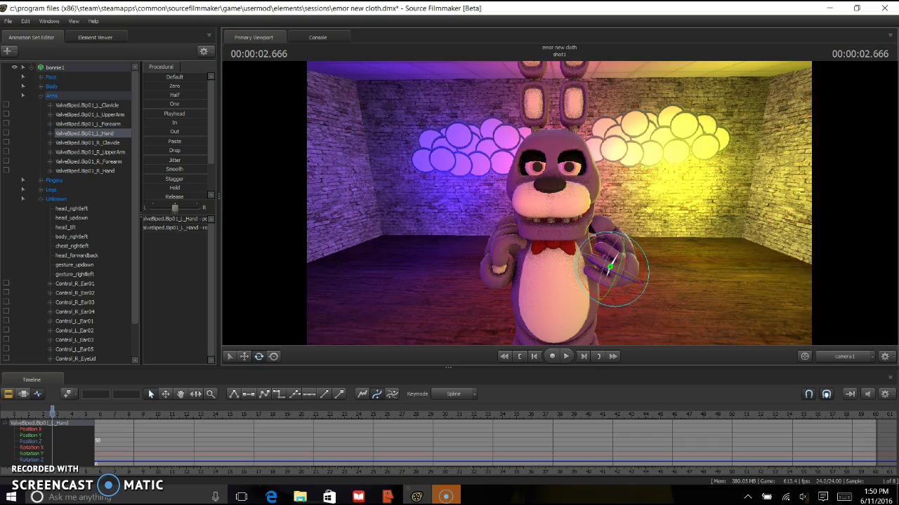
# Play back Bonnie's arm animation from the start of the shot.
pyautogui.moveTo(52, 413); pyautogui.dragTo(12, 413)
pyautogui.press('space')
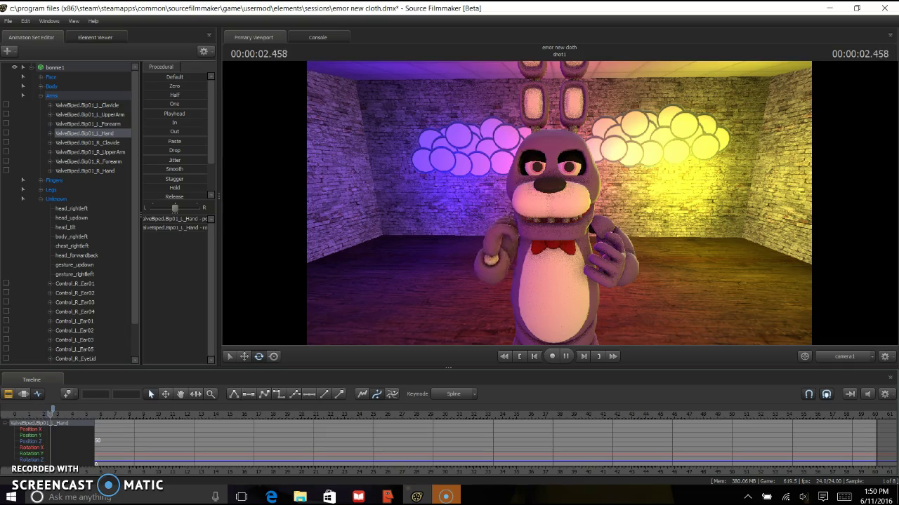
pyautogui.press('space')
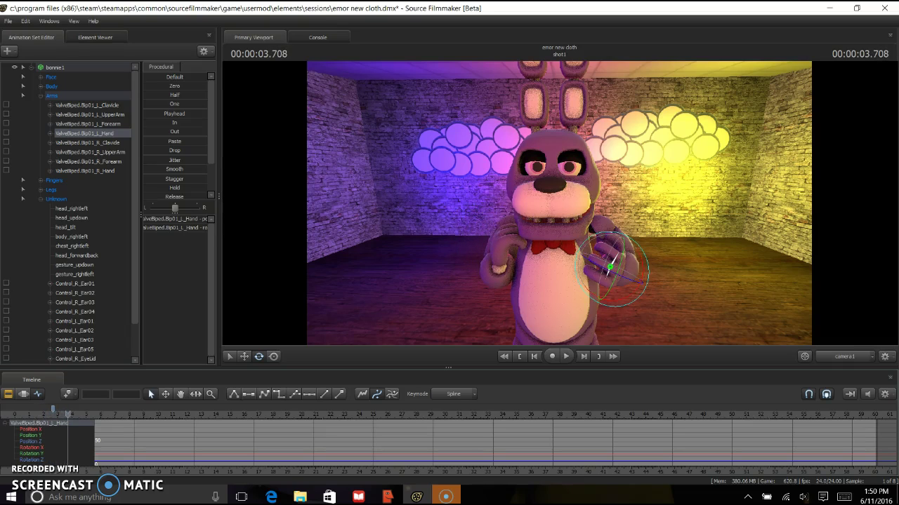
# Add the funtime_foxy.mdl model as an animation set in the empty area beside Bonnie, filtering the model list by "funti".
pyautogui.moveTo(610, 254); pyautogui.dragTo(799, 257)
pyautogui.press('s')
pyautogui.press('w')
pyautogui.press('w')
pyautogui.press('s')
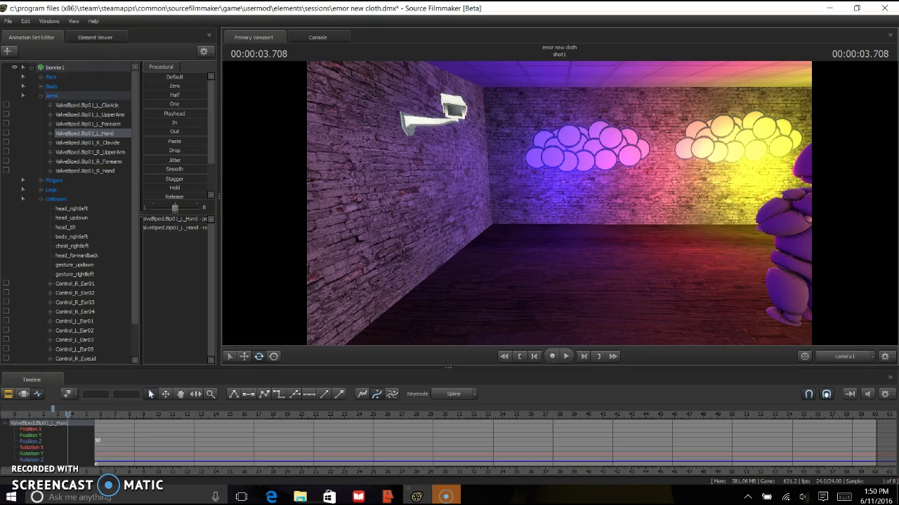
pyautogui.click(9, 51)
pyautogui.click(45, 81)
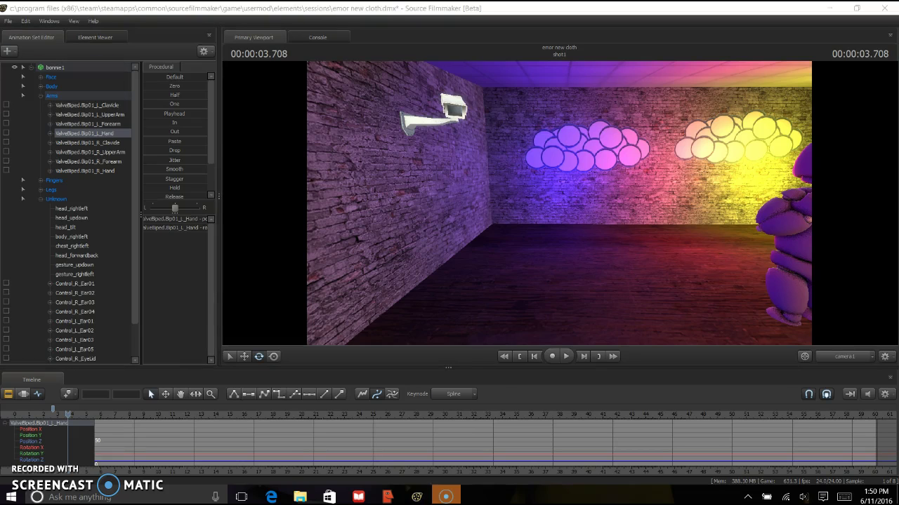
pyautogui.press('BackSpace')
pyautogui.write('funti')
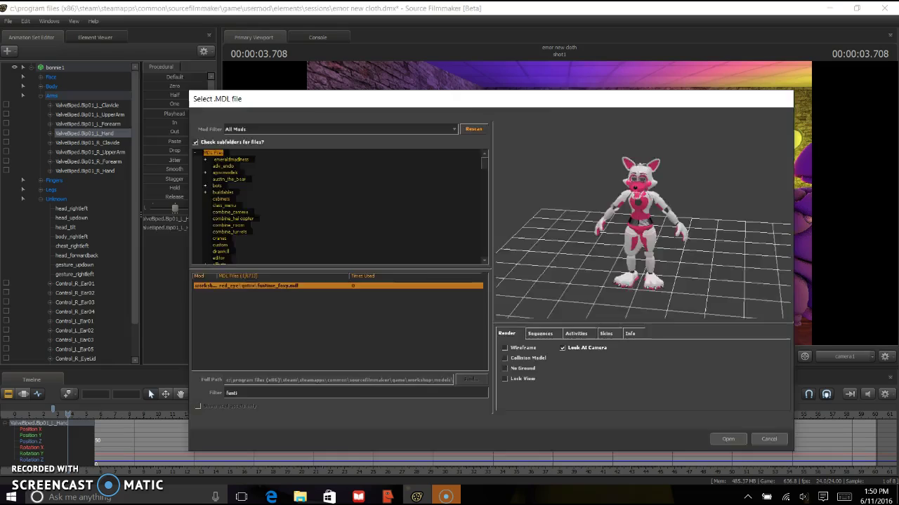
pyautogui.press('Return')
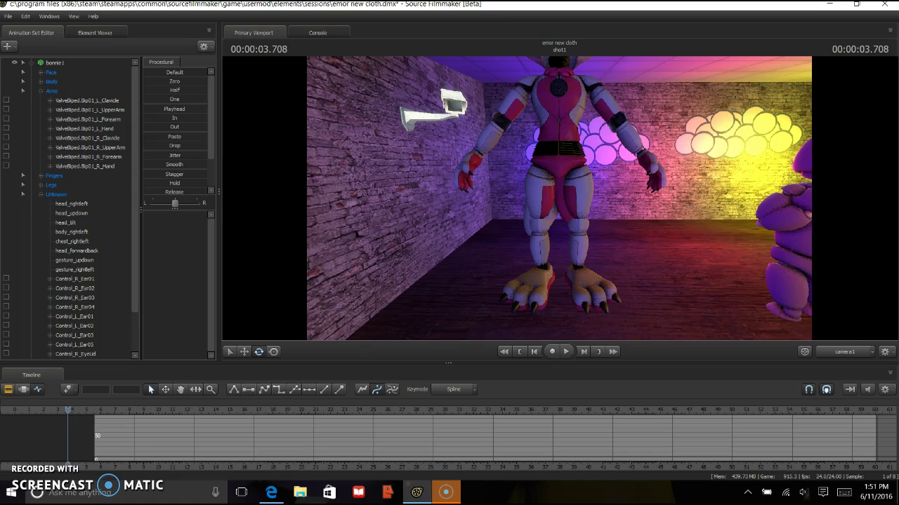
# Move Funtime Foxy's bip_pelvis bone downward to lower the body.
pyautogui.press('ctrl')
pyautogui.keyDown('ctrl'); pyautogui.click(560, 170); pyautogui.keyUp('ctrl')
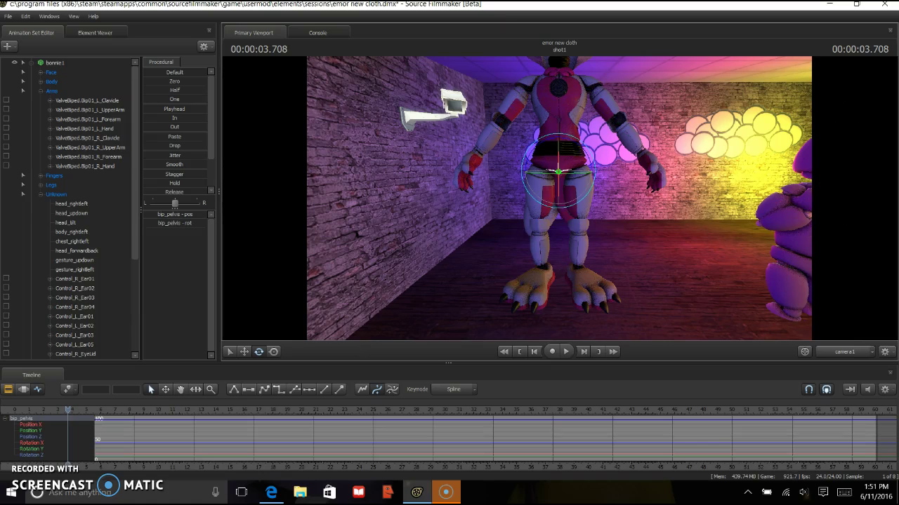
pyautogui.press('w')
pyautogui.moveTo(558, 149); pyautogui.dragTo(558, 239)
pyautogui.moveTo(617, 232); pyautogui.dragTo(577, 249)
# Frame camera1 on Funtime Foxy's head and upper body, with the brick wall and security camera behind.
pyautogui.press('w')
pyautogui.press('s')
pyautogui.press('s')
pyautogui.press('w')
pyautogui.press('w')
pyautogui.press('s')
pyautogui.press('w')
pyautogui.press('w')
pyautogui.press('d')
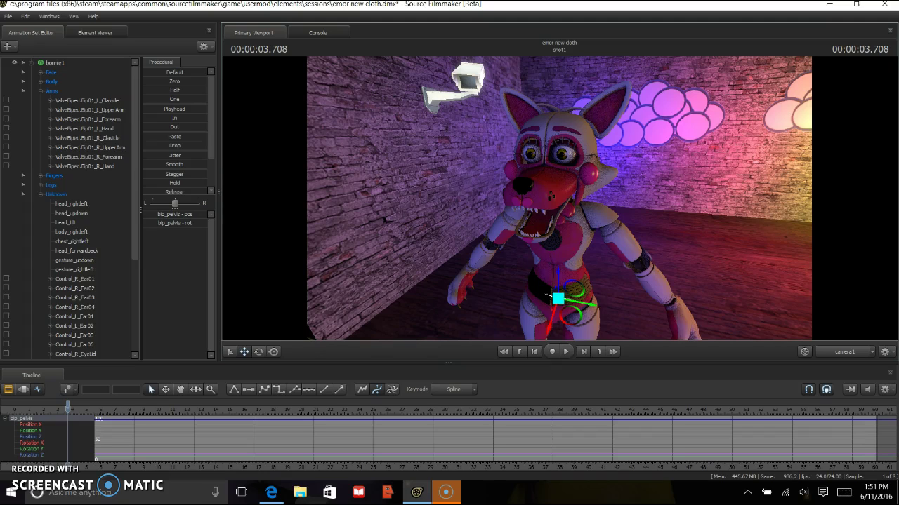
# Rotate Funtime Foxy's bip_upperArm_R bone to bring the right arm slightly inward toward the body.
pyautogui.scroll(-5, 77, 211)
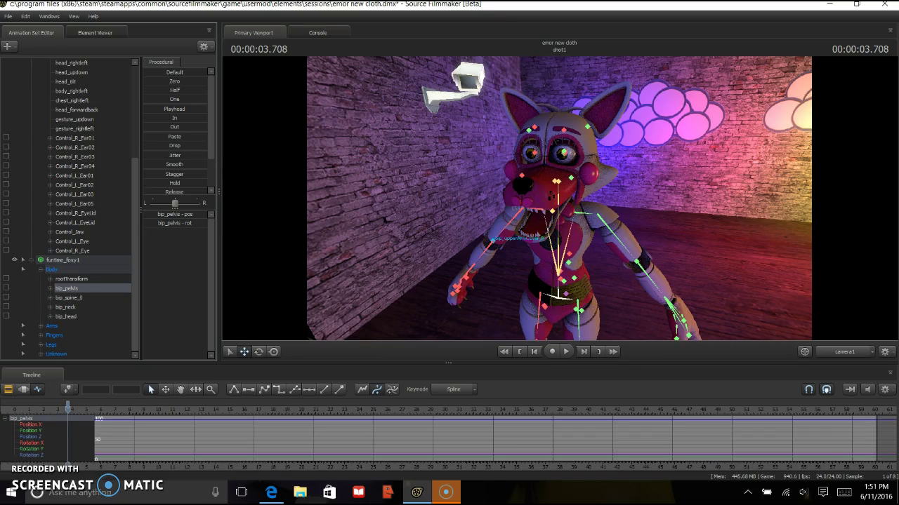
pyautogui.keyDown('ctrl'); pyautogui.click(508, 225); pyautogui.keyUp('ctrl')
pyautogui.keyDown('ctrl'); pyautogui.click(508, 224); pyautogui.keyUp('ctrl')
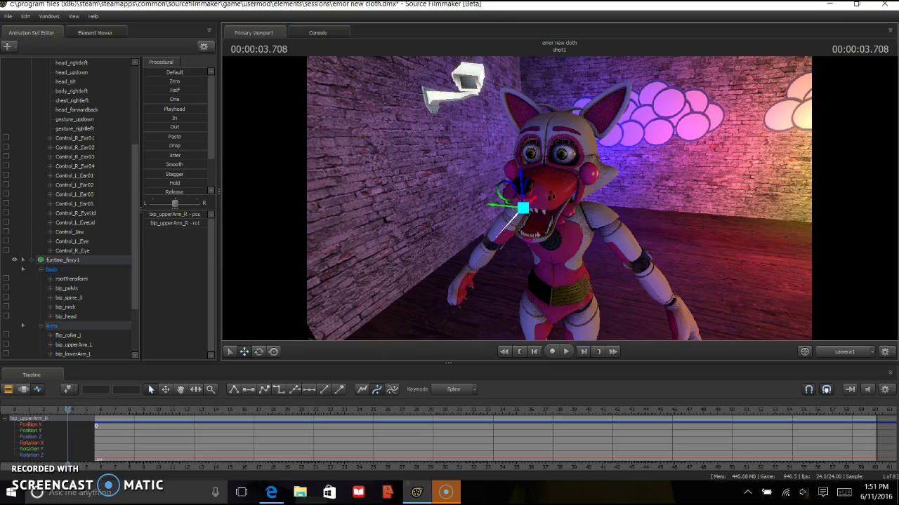
pyautogui.moveTo(558, 201); pyautogui.dragTo(550, 184)
pyautogui.hotkey('ctrl', 'z')
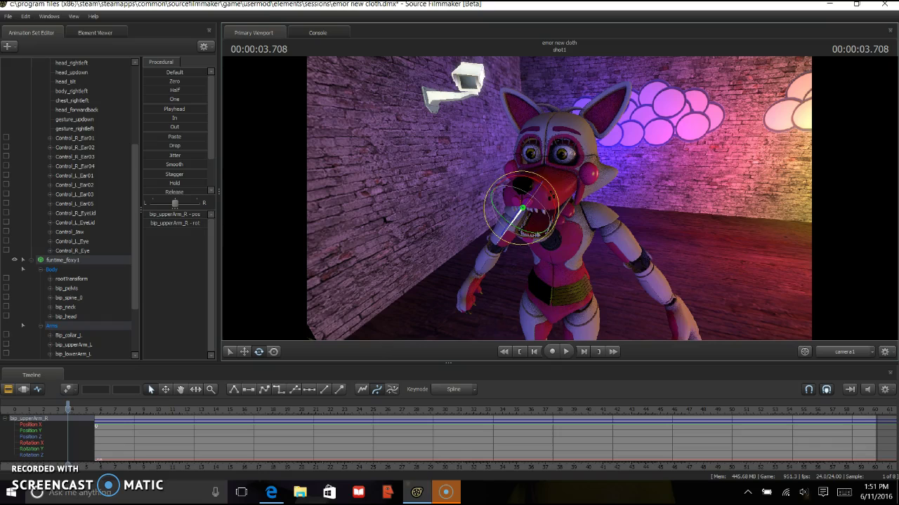
# Rotate Funtime Foxy's head bone to lift and turn the face more toward the camera.
pyautogui.press('ctrl')
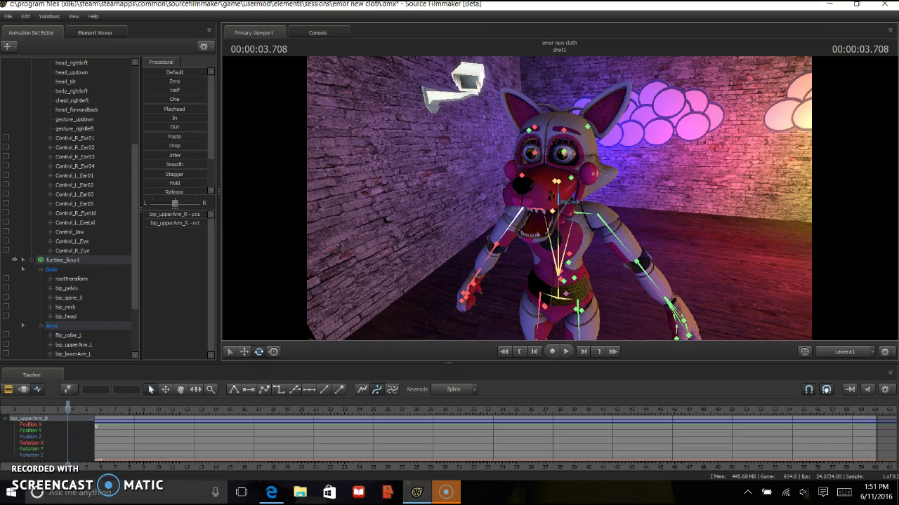
pyautogui.keyDown('ctrl'); pyautogui.click(558, 182); pyautogui.keyUp('ctrl')
pyautogui.moveTo(558, 181)
pyautogui.mouseDown()
pyautogui.moveTo(572, 184)
pyautogui.moveTo(545, 181)
pyautogui.moveTo(573, 167)
pyautogui.moveTo(549, 180)
pyautogui.moveTo(563, 181)
pyautogui.moveTo(540, 177)
pyautogui.moveTo(572, 174)
pyautogui.moveTo(553, 184)
pyautogui.moveTo(572, 171)
pyautogui.moveTo(557, 183)
pyautogui.mouseUp()
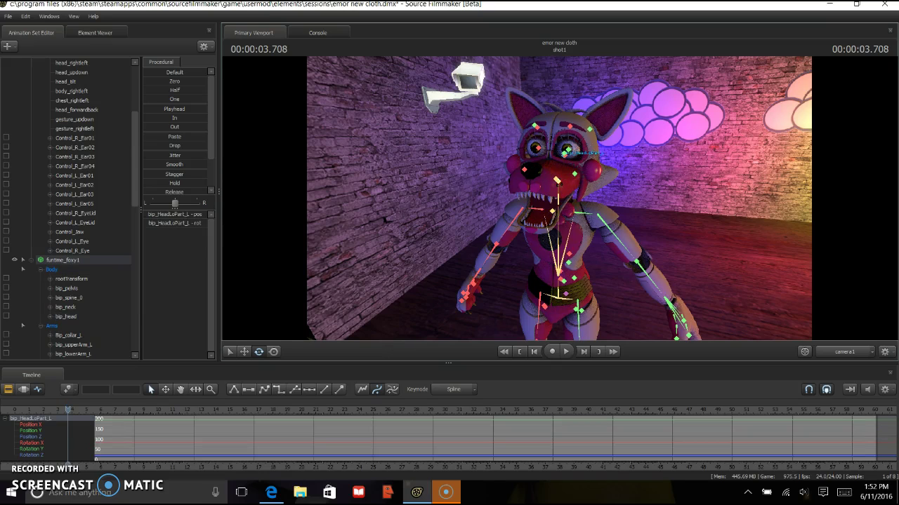
pyautogui.click(566, 151)
pyautogui.moveTo(564, 158); pyautogui.dragTo(563, 156)
pyautogui.moveTo(566, 157); pyautogui.dragTo(548, 171)
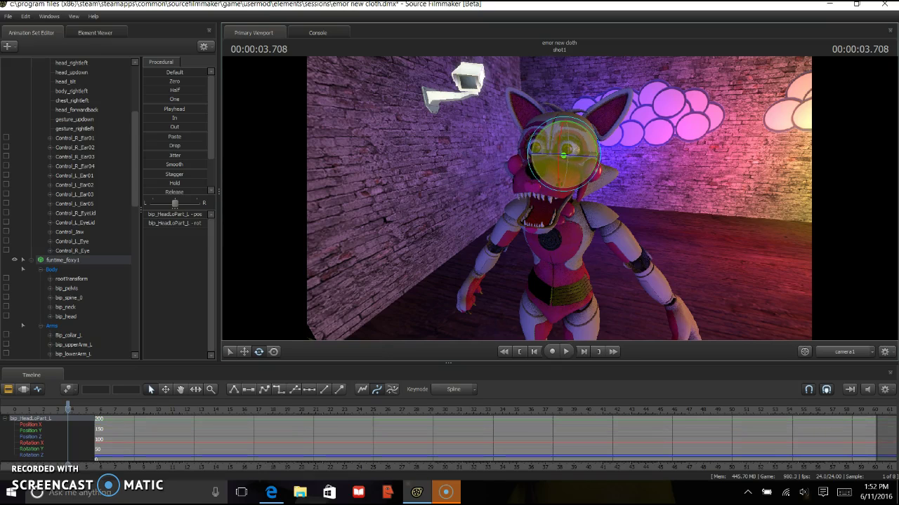
pyautogui.press('ctrl')
pyautogui.click(558, 209)
pyautogui.moveTo(555, 211); pyautogui.dragTo(553, 212)
# Rotate bip_tail_1_L to swing the tail out into view at 3.708 s and raise it upward just after 4 s.
pyautogui.press('ctrl')
pyautogui.keyDown('ctrl'); pyautogui.click(569, 263); pyautogui.keyUp('ctrl')
pyautogui.moveTo(574, 257)
pyautogui.mouseDown()
pyautogui.moveTo(568, 278)
pyautogui.moveTo(569, 264)
pyautogui.mouseUp()
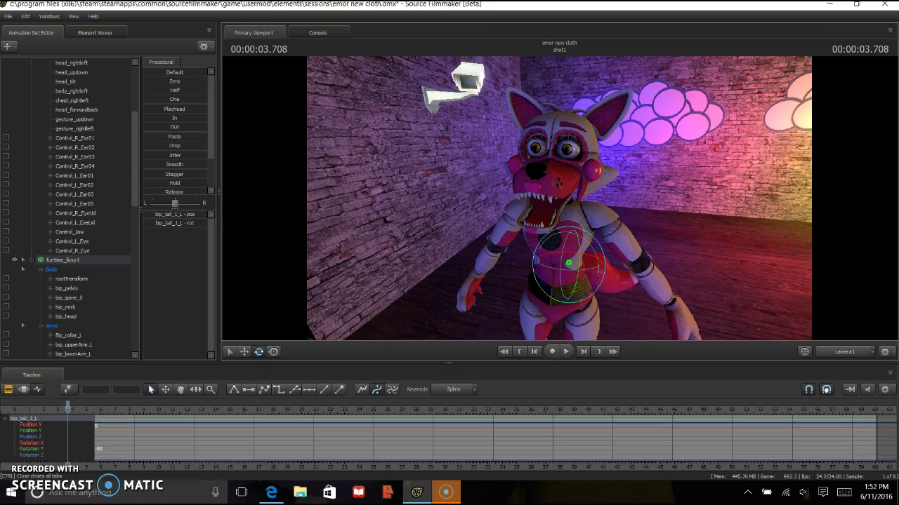
pyautogui.moveTo(68, 407); pyautogui.dragTo(75, 407)
pyautogui.moveTo(536, 265); pyautogui.dragTo(551, 292)
pyautogui.moveTo(568, 263); pyautogui.dragTo(568, 264)
# At 5.000 s, raise the right arm by rotating bip_upperArm_R outward and bip_lowerArm_R up toward the camera.
pyautogui.moveTo(75, 407); pyautogui.dragTo(86, 407)
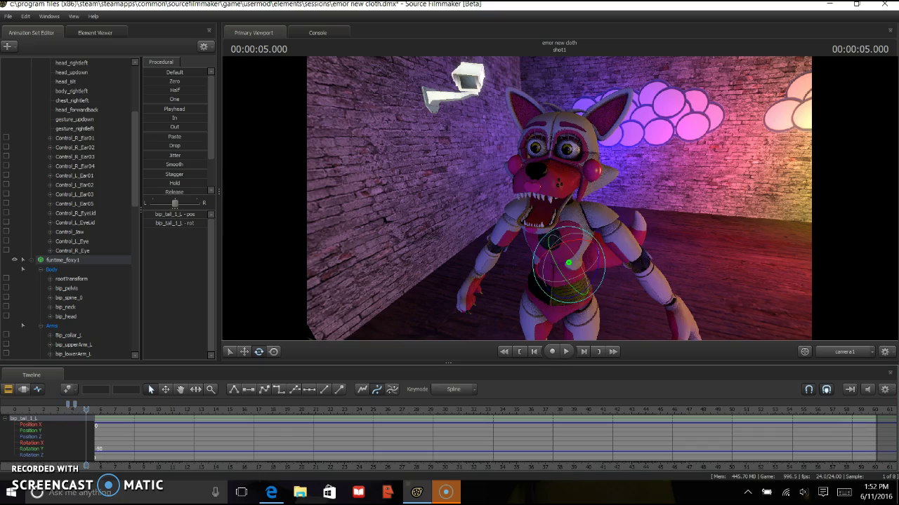
pyautogui.keyDown('ctrl'); pyautogui.click(516, 216); pyautogui.keyUp('ctrl')
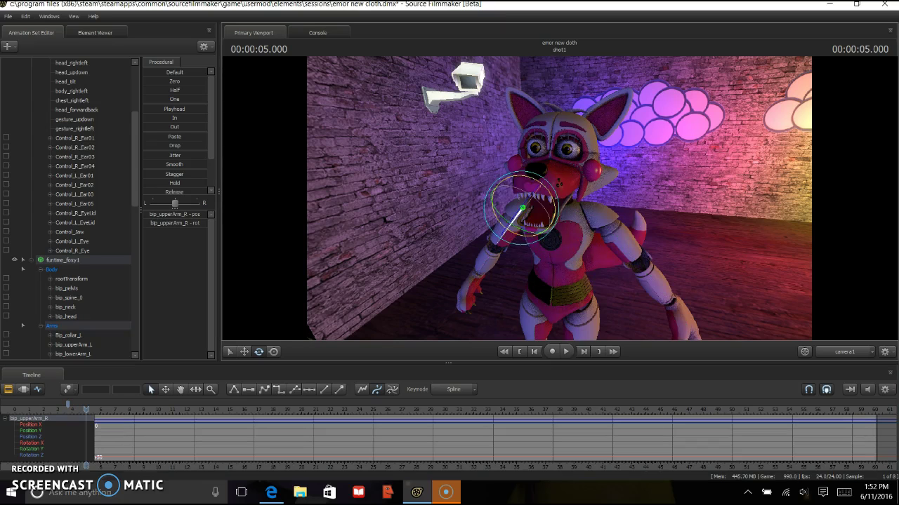
pyautogui.moveTo(528, 239); pyautogui.dragTo(514, 238)
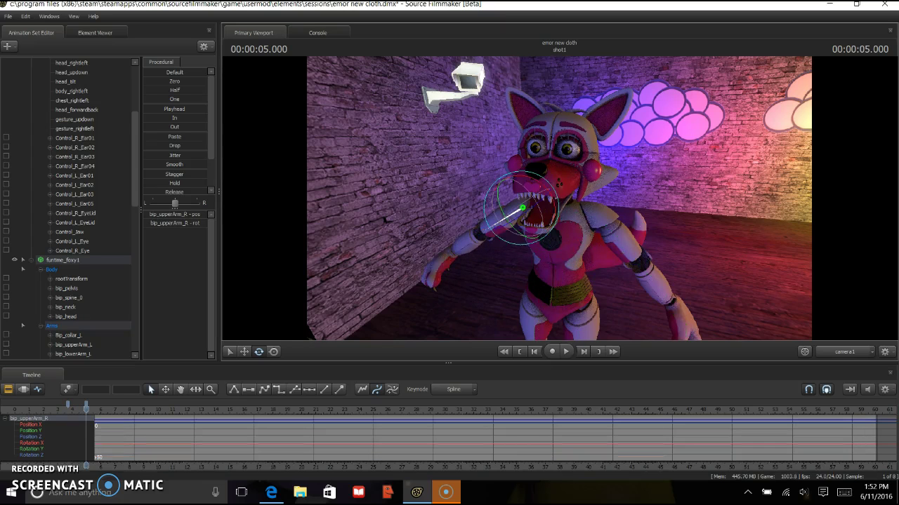
pyautogui.click(485, 232)
pyautogui.moveTo(464, 243); pyautogui.dragTo(450, 222)
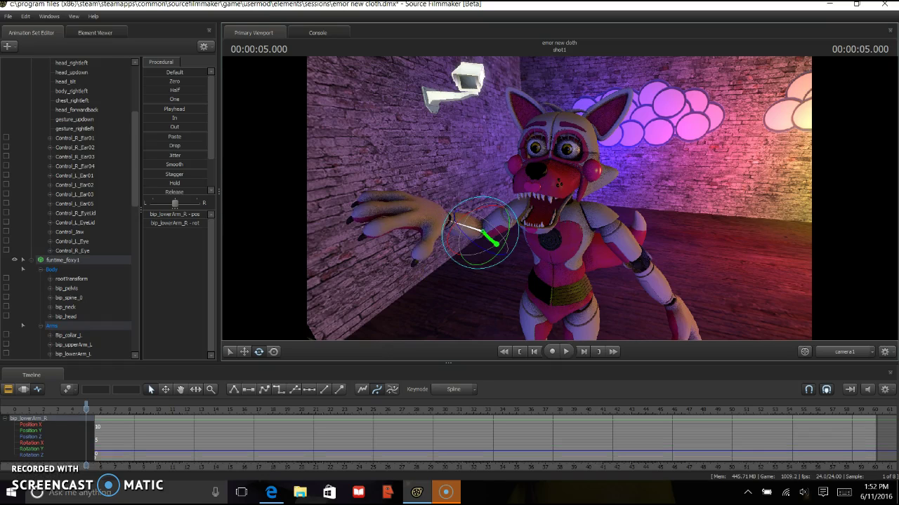
# At 5.583 s, rotate the right forearm and hand so the hand is held upright in a waving pose.
pyautogui.moveTo(86, 408); pyautogui.dragTo(95, 409)
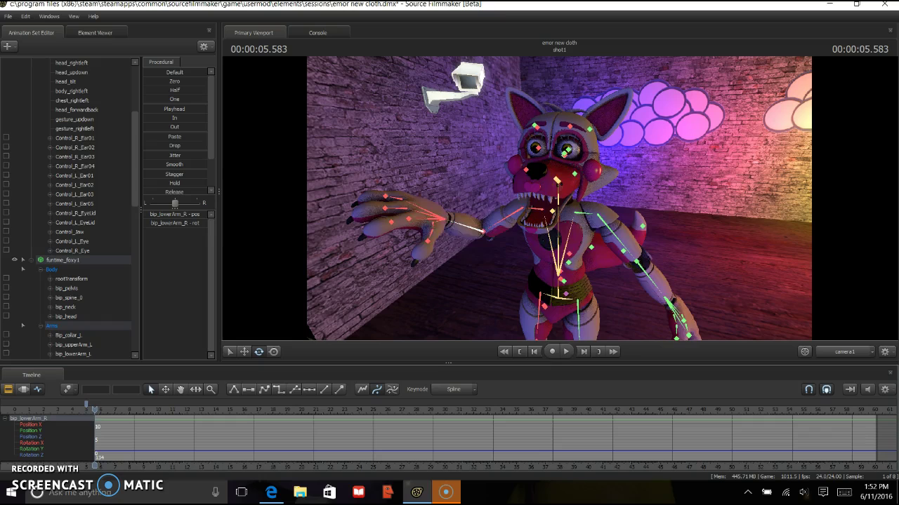
pyautogui.click(481, 233)
pyautogui.moveTo(481, 232)
pyautogui.mouseDown()
pyautogui.moveTo(475, 212)
pyautogui.moveTo(451, 236)
pyautogui.moveTo(447, 202)
pyautogui.mouseUp()
pyautogui.keyDown('ctrl'); pyautogui.click(450, 210); pyautogui.keyUp('ctrl')
# Rotate the bip_Jaw bone upward to close Funtime Foxy's mouth.
pyautogui.keyDown('ctrl'); pyautogui.click(557, 180); pyautogui.keyUp('ctrl')
pyautogui.moveTo(557, 182)
pyautogui.mouseDown()
pyautogui.moveTo(557, 197)
pyautogui.moveTo(556, 181)
pyautogui.mouseUp()
pyautogui.press('ctrl')
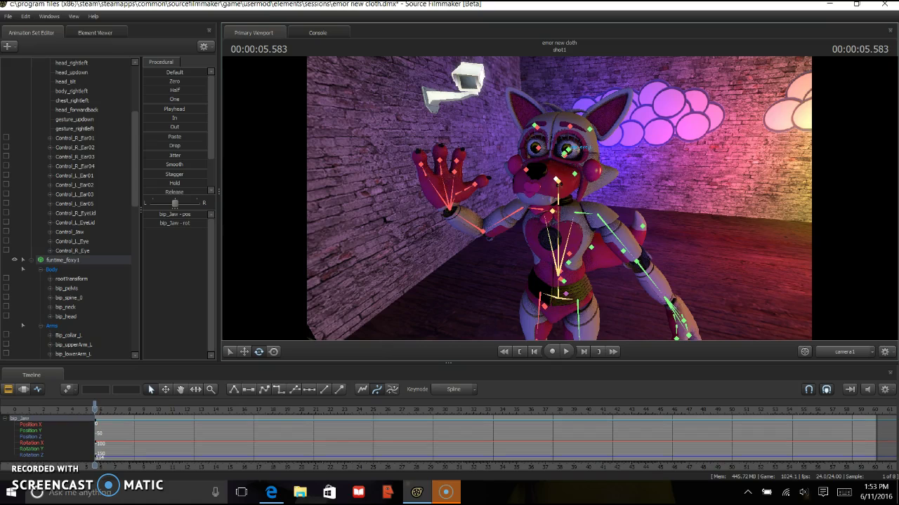
# Rotate bip_eye_L and bip_eye_R so both eyes look sideways toward Funtime Foxy's left.
pyautogui.click(566, 149)
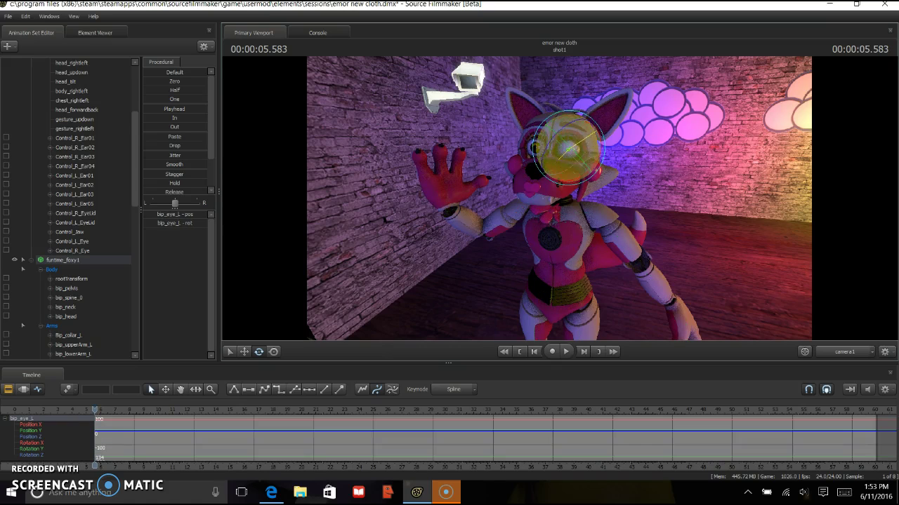
pyautogui.click(566, 149)
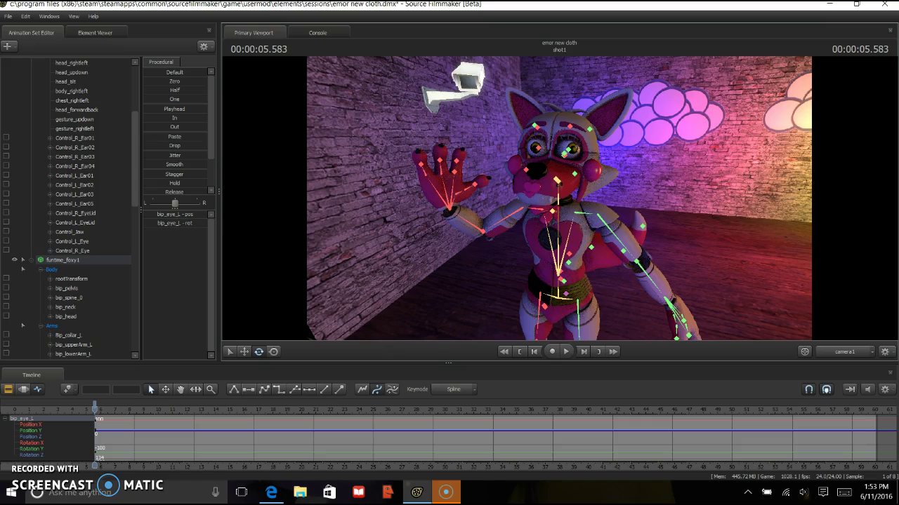
pyautogui.click(538, 147)
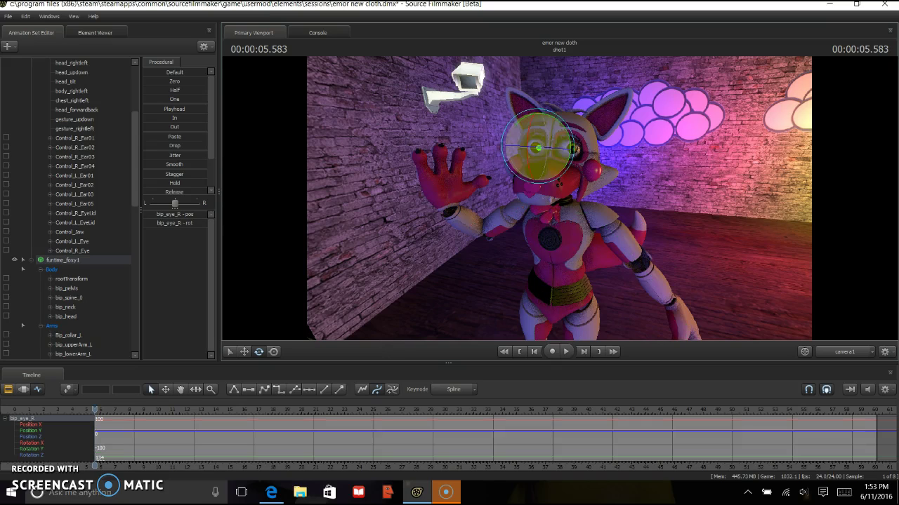
pyautogui.press('ctrl')
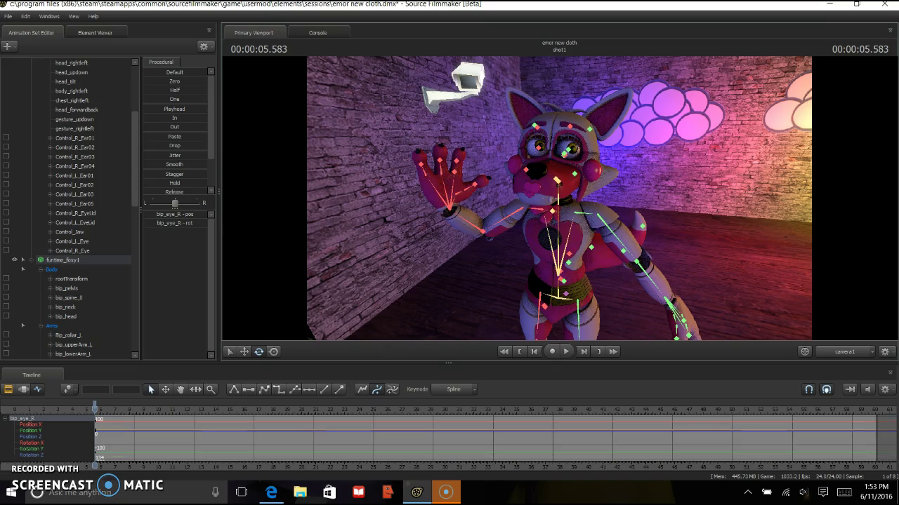
# Rotate bip_upperArm_L, bip_lowerArm_L and the left hand to fold the left arm across the chest.
pyautogui.click(598, 212)
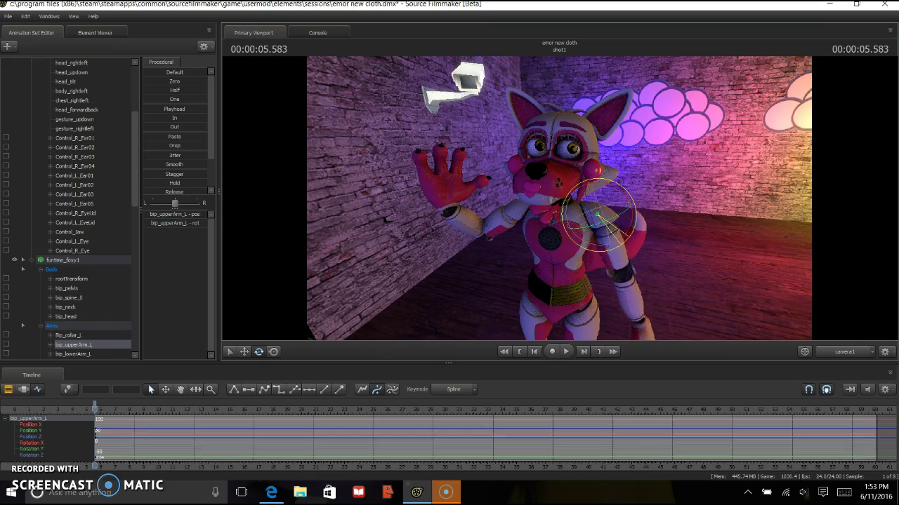
pyautogui.click(594, 276)
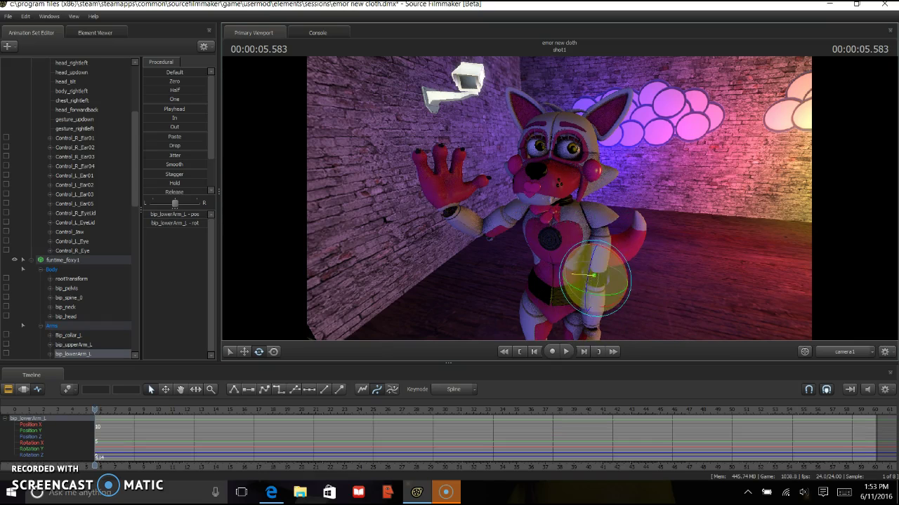
pyautogui.moveTo(571, 274); pyautogui.dragTo(564, 243)
pyautogui.click(572, 237)
pyautogui.keyDown('ctrl'); pyautogui.click(573, 238); pyautogui.keyUp('ctrl')
# At 6.208 s, rotate the right upper arm, forearm and bip_hand_R to fold the right arm across the chest.
pyautogui.moveTo(94, 409); pyautogui.dragTo(104, 409)
pyautogui.keyDown('ctrl'); pyautogui.click(522, 208); pyautogui.keyUp('ctrl')
pyautogui.moveTo(489, 229)
pyautogui.mouseDown()
pyautogui.moveTo(483, 223)
pyautogui.moveTo(474, 235)
pyautogui.moveTo(464, 222)
pyautogui.moveTo(489, 213)
pyautogui.moveTo(499, 235)
pyautogui.mouseUp()
pyautogui.click(559, 262)
pyautogui.moveTo(560, 262); pyautogui.dragTo(575, 258)
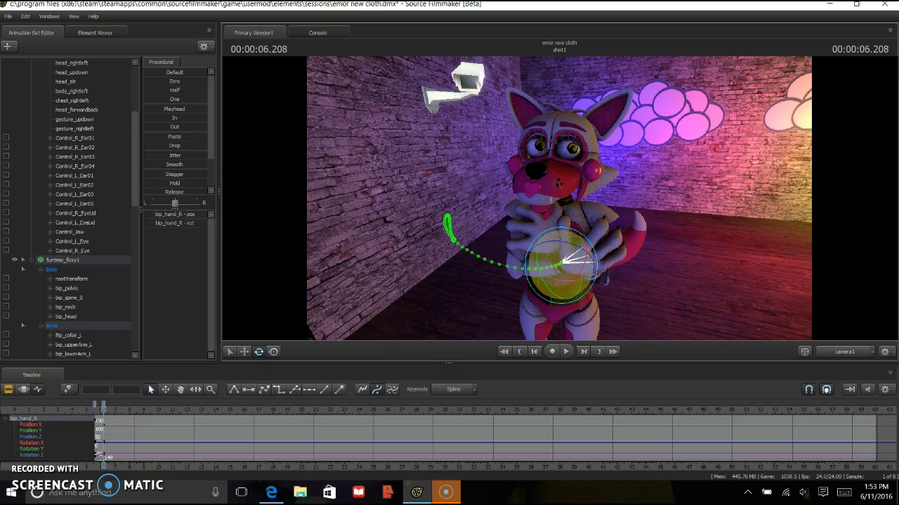
# Select bip_eyelid1_R and bip_eyelid1_L together and key them at 6.750 s, then rotate them closed just after 7 s.
pyautogui.moveTo(104, 409); pyautogui.dragTo(111, 410)
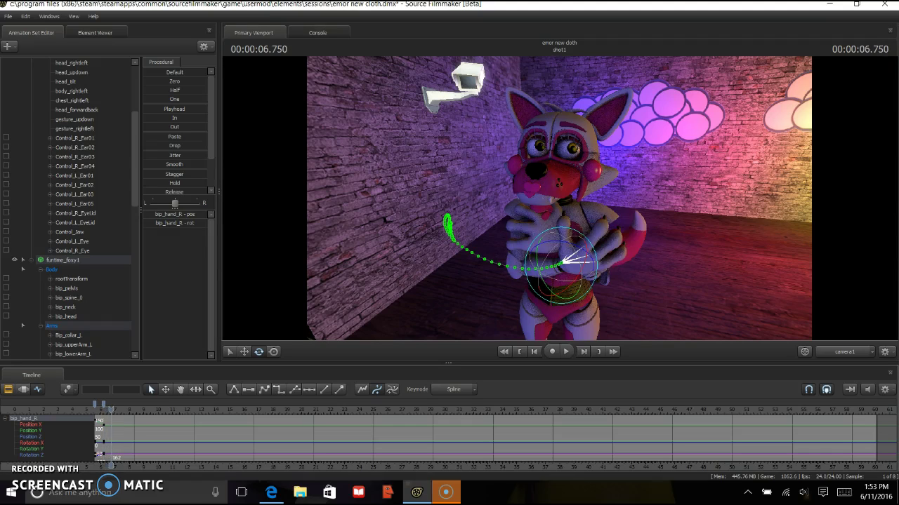
pyautogui.scroll(-10, 67, 210)
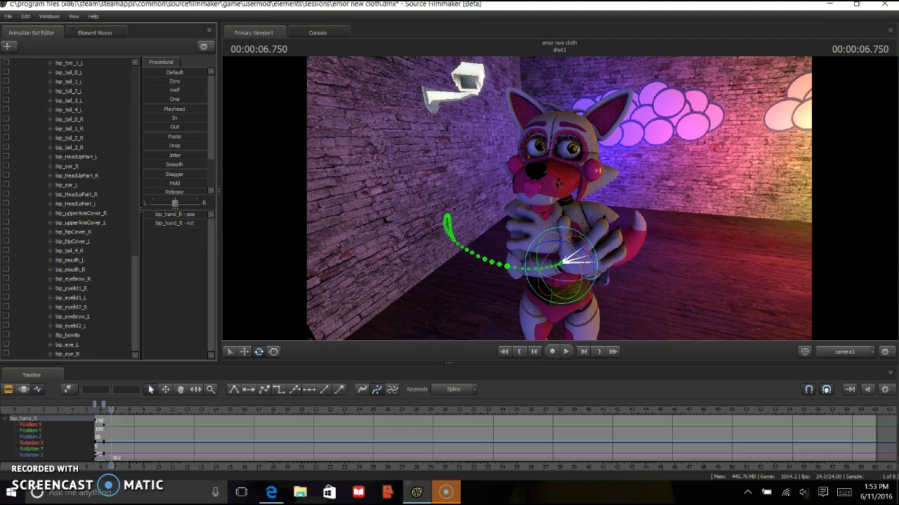
pyautogui.click(71, 325)
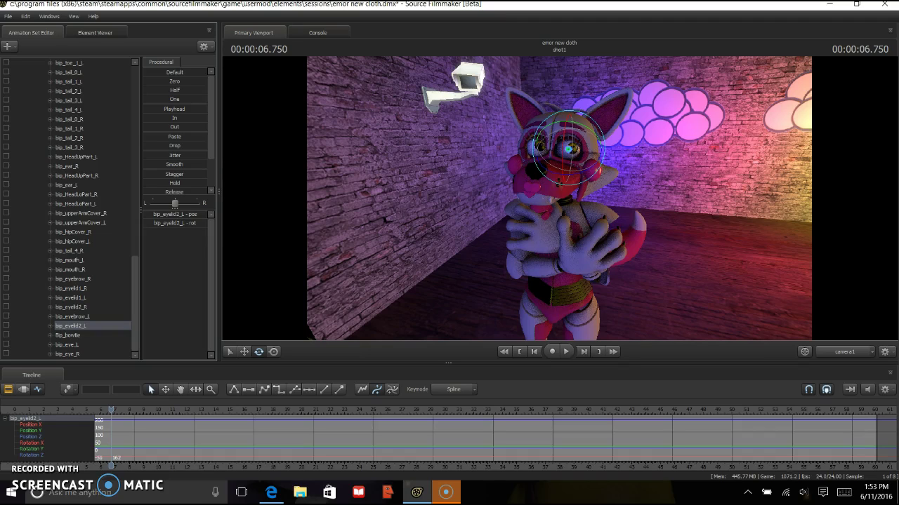
pyautogui.click(71, 288)
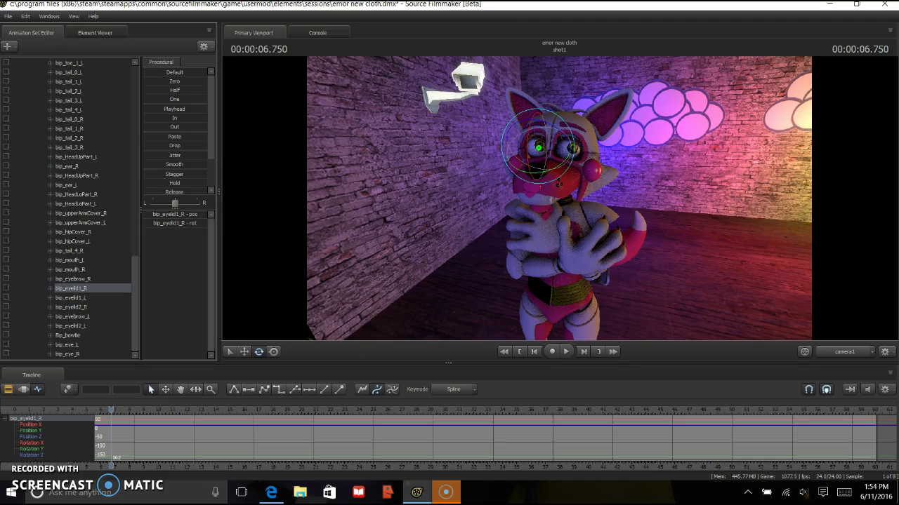
pyautogui.keyDown('ctrl'); pyautogui.click(71, 298); pyautogui.keyUp('ctrl')
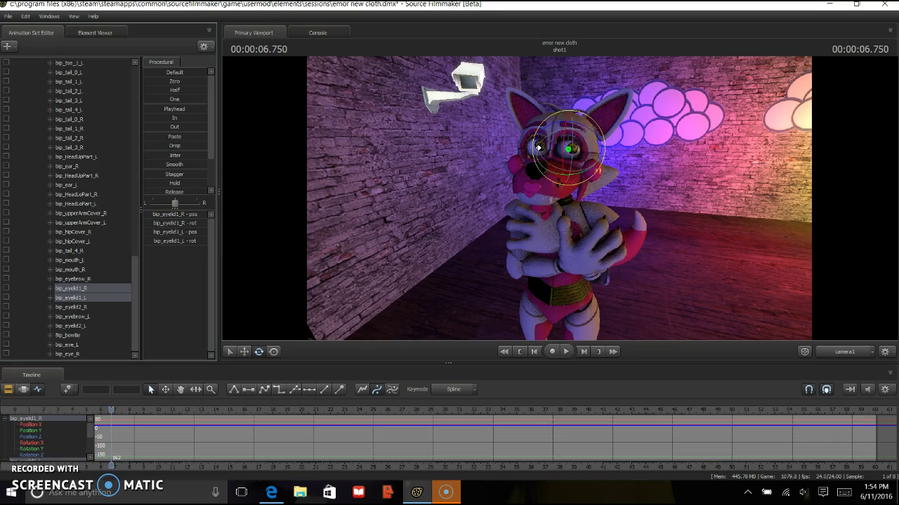
pyautogui.moveTo(565, 144); pyautogui.dragTo(538, 148)
pyautogui.moveTo(111, 408); pyautogui.dragTo(116, 408)
pyautogui.moveTo(561, 168)
pyautogui.mouseDown()
pyautogui.moveTo(564, 179)
pyautogui.moveTo(566, 163)
pyautogui.mouseUp()
# Add further eyelid blink poses, opening both lids at 7.458 s, closing them at 7.833 s and rotating them again before 9 s.
pyautogui.moveTo(117, 409); pyautogui.dragTo(122, 408)
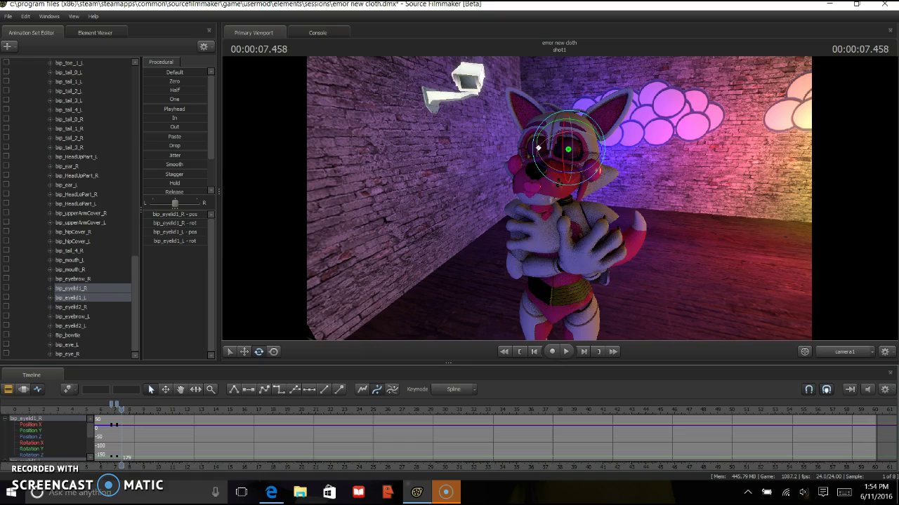
pyautogui.moveTo(566, 178); pyautogui.dragTo(542, 133)
pyautogui.moveTo(121, 409); pyautogui.dragTo(127, 408)
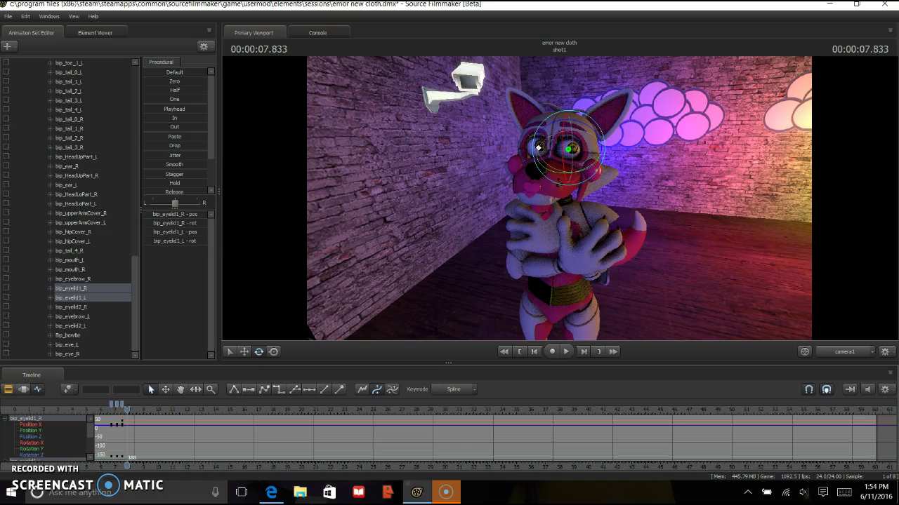
pyautogui.moveTo(566, 132); pyautogui.dragTo(538, 147)
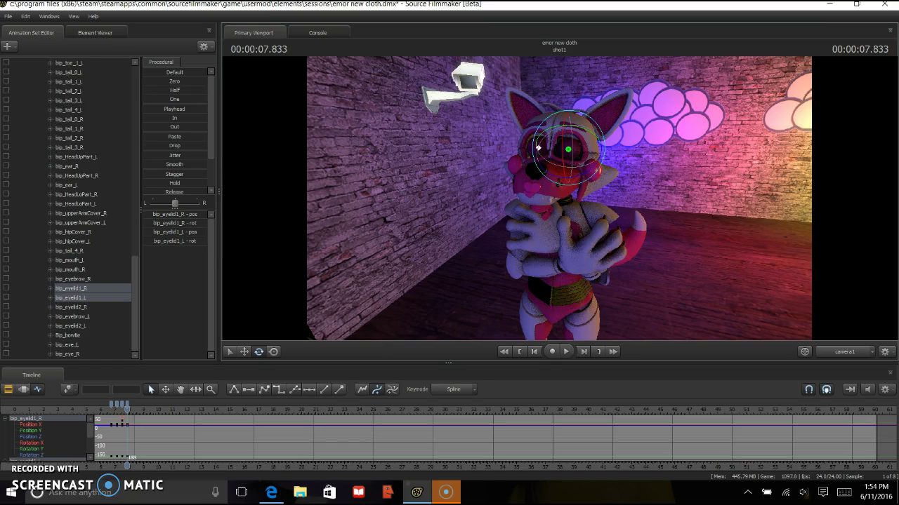
pyautogui.moveTo(127, 408); pyautogui.dragTo(140, 408)
pyautogui.moveTo(566, 159); pyautogui.dragTo(537, 147)
# Play back Funtime Foxy's arm, tail and blink animation from the start of the shot.
pyautogui.moveTo(139, 409); pyautogui.dragTo(16, 409)
pyautogui.press('space')
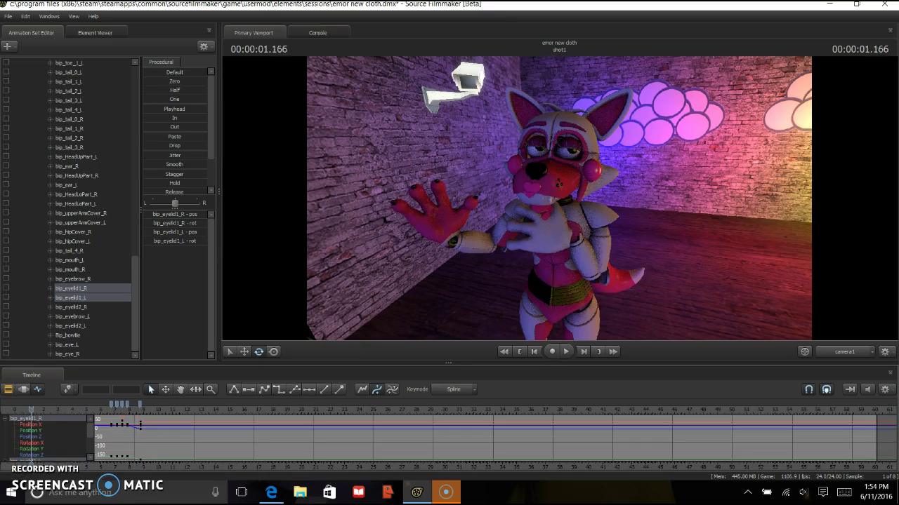
pyautogui.press('space')
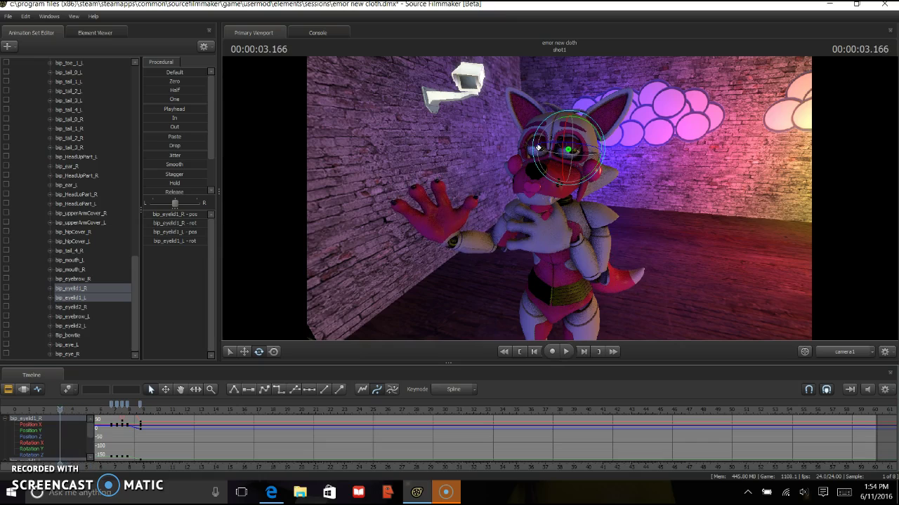
pyautogui.press('space')
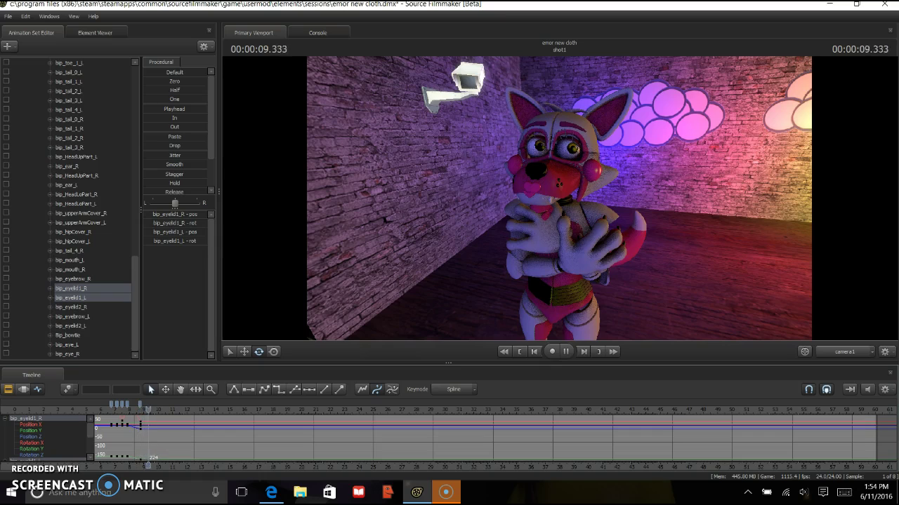
pyautogui.press('space')
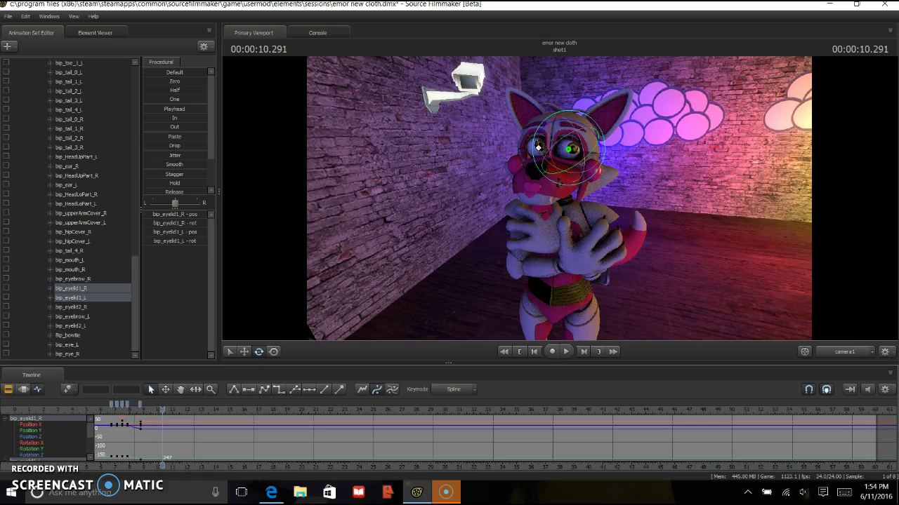
# At 10.291 s, rotate bip_HeadLoPart_R to swing that lower face plate open.
pyautogui.press('ctrl')
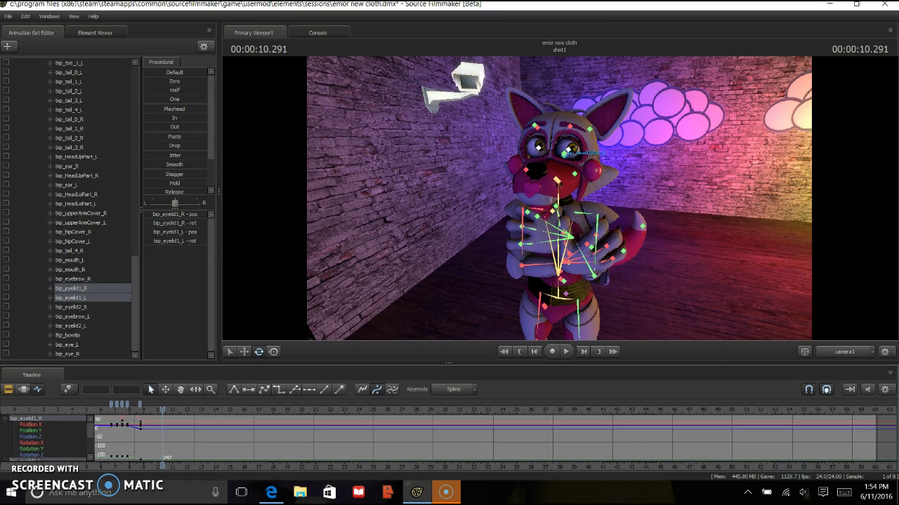
pyautogui.keyDown('ctrl'); pyautogui.click(564, 155); pyautogui.keyUp('ctrl')
pyautogui.moveTo(566, 157); pyautogui.dragTo(578, 163)
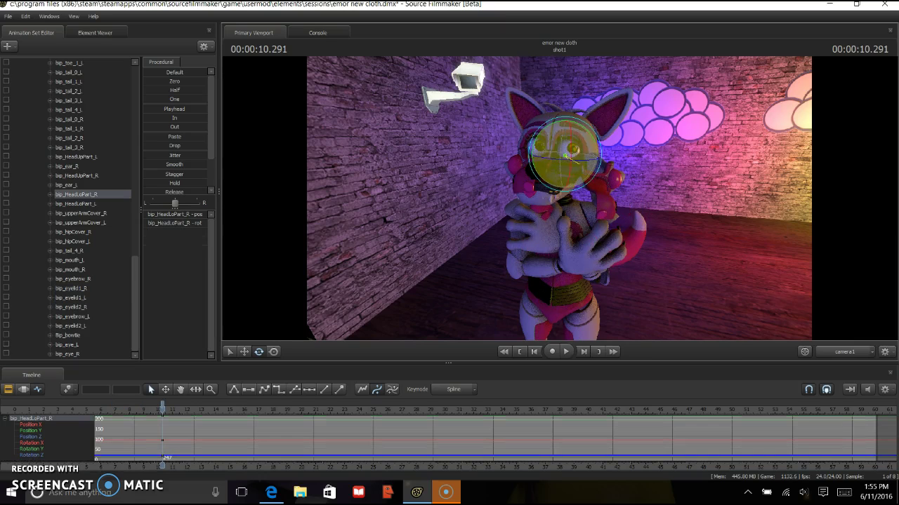
pyautogui.press('ctrl')
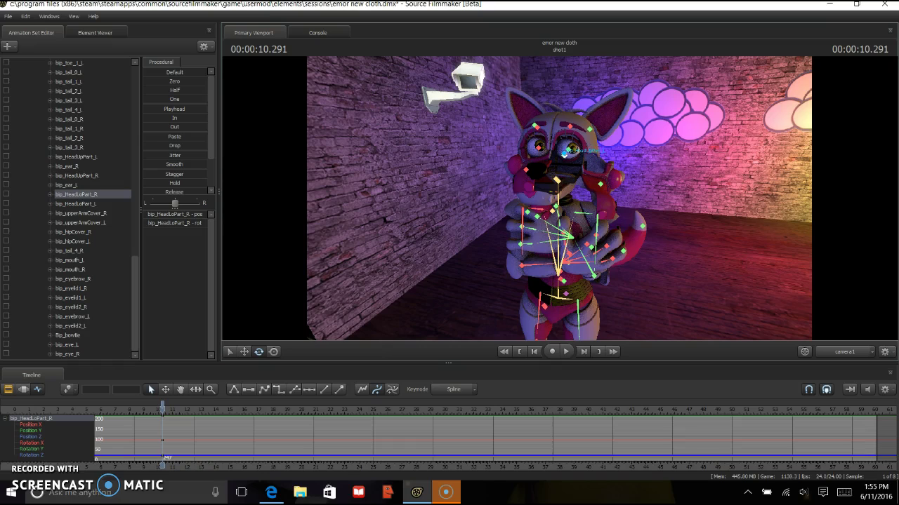
# At 10.291 s, rotate bip_HeadUpPart_L and bip_HeadLoPart_R outward to swing those two face plates open.
pyautogui.keyDown('ctrl'); pyautogui.click(565, 152); pyautogui.keyUp('ctrl')
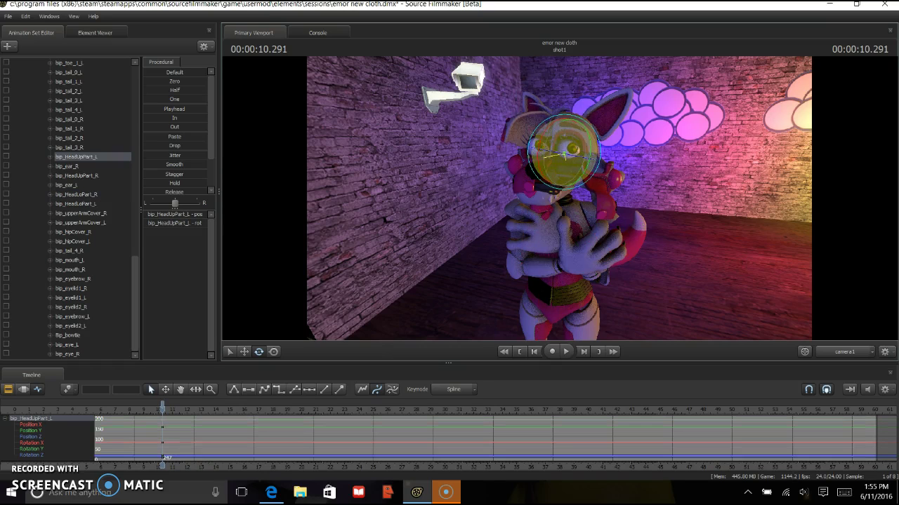
pyautogui.press('ctrl')
pyautogui.keyDown('ctrl'); pyautogui.click(565, 153); pyautogui.keyUp('ctrl')
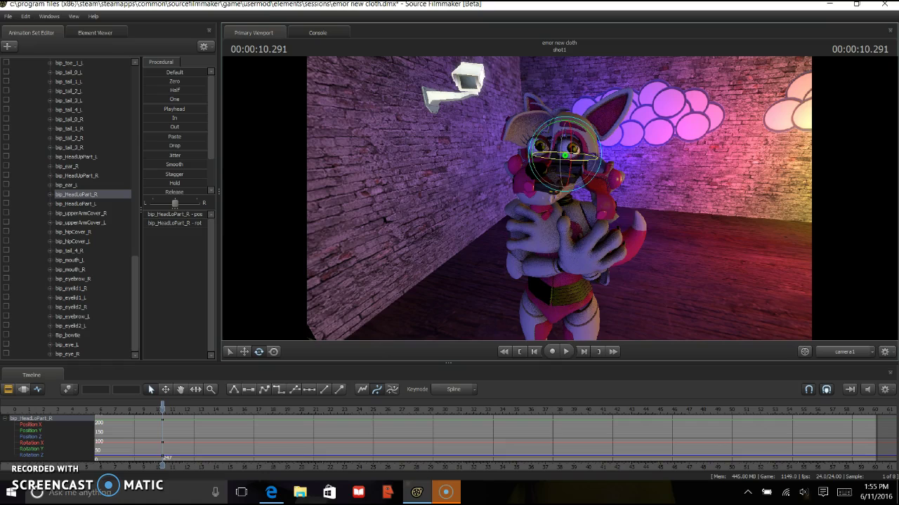
pyautogui.press('ctrl')
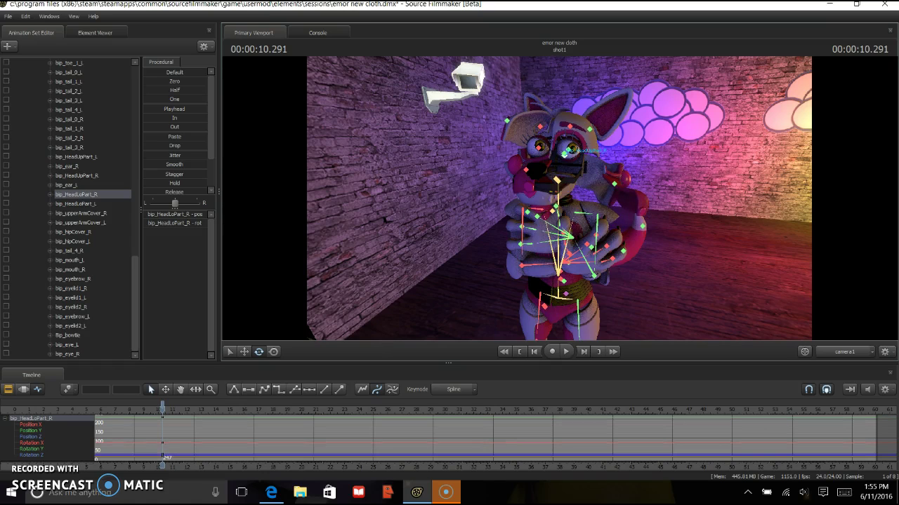
pyautogui.keyDown('ctrl'); pyautogui.click(566, 152); pyautogui.keyUp('ctrl')
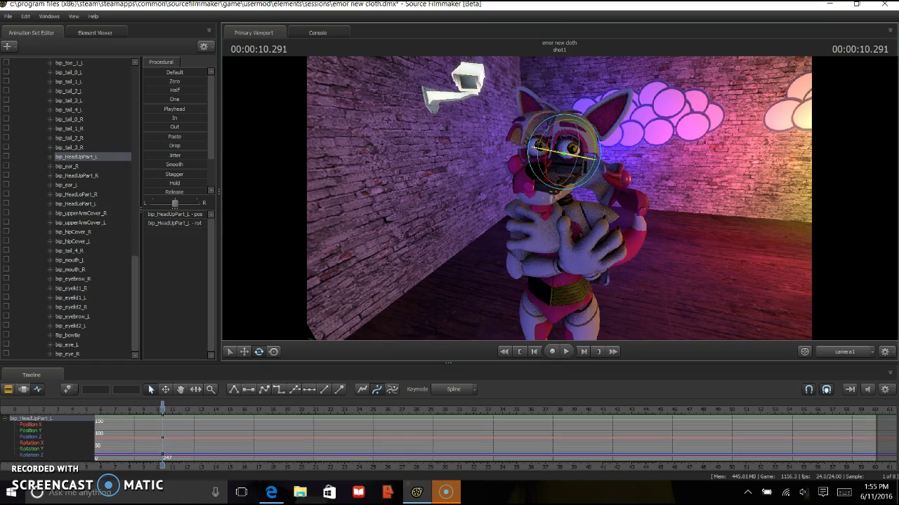
pyautogui.press('ctrl')
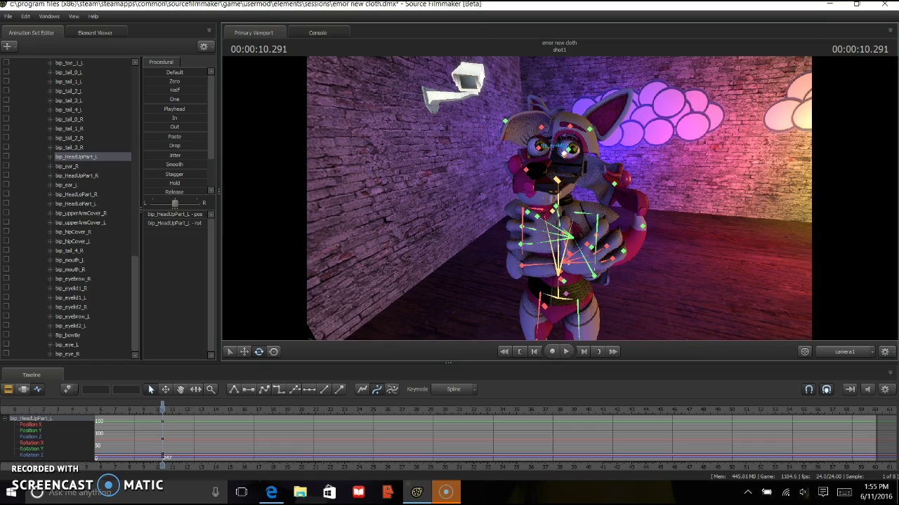
pyautogui.press('ctrl')
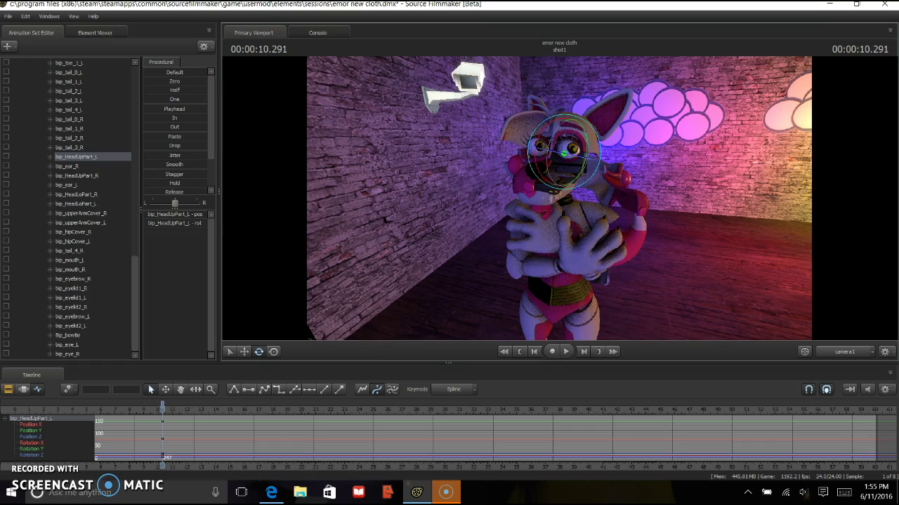
# Rotate bip_HeadUpPart_R and bip_HeadLoPart_L outward at 10.291 s to open the remaining face plates.
pyautogui.click(77, 175)
pyautogui.moveTo(560, 167)
pyautogui.mouseDown()
pyautogui.moveTo(560, 184)
pyautogui.moveTo(560, 176)
pyautogui.mouseUp()
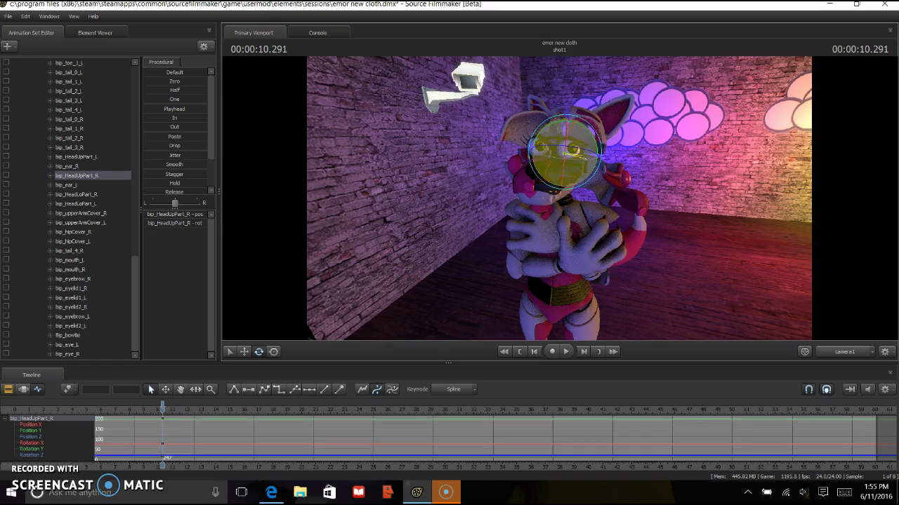
pyautogui.press('ctrl')
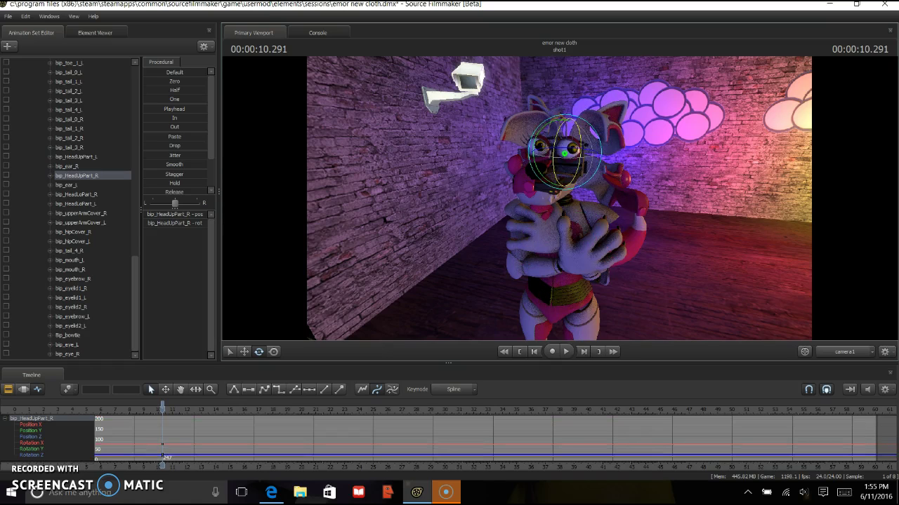
pyautogui.click(77, 195)
pyautogui.click(76, 204)
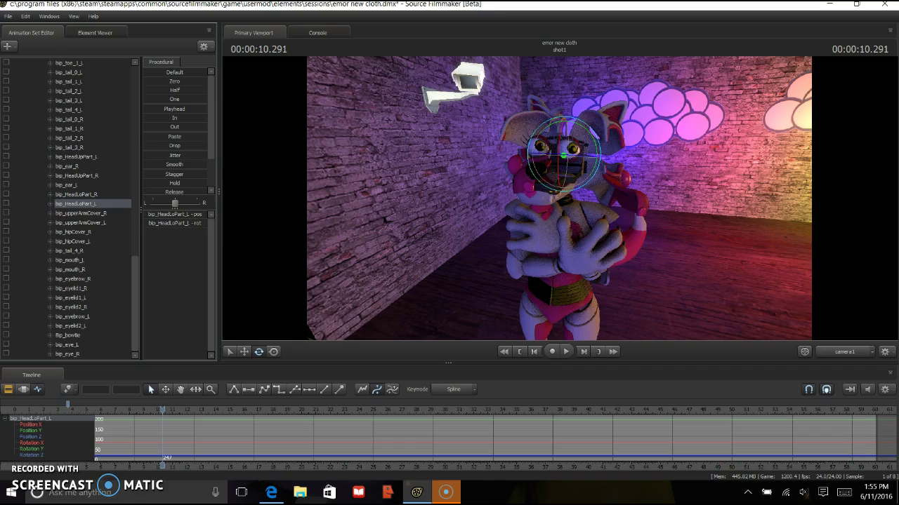
pyautogui.moveTo(579, 176); pyautogui.dragTo(556, 180)
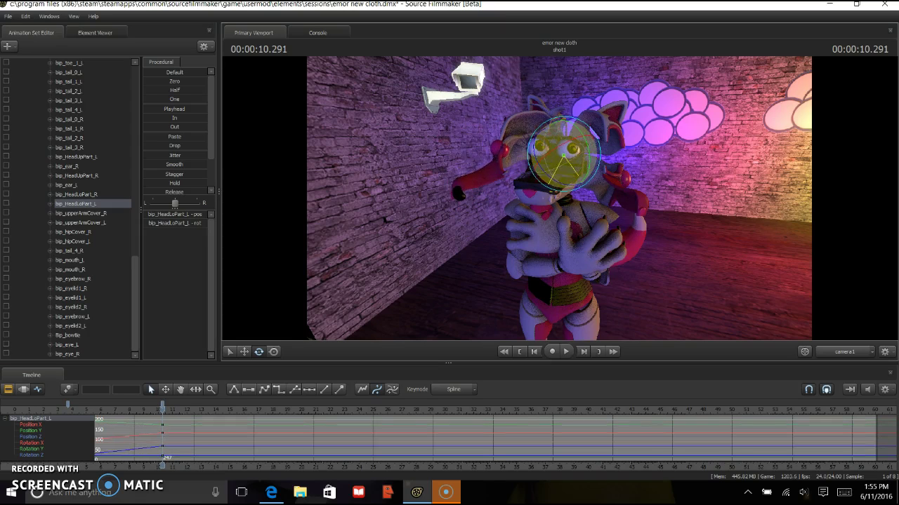
pyautogui.press('ctrl')
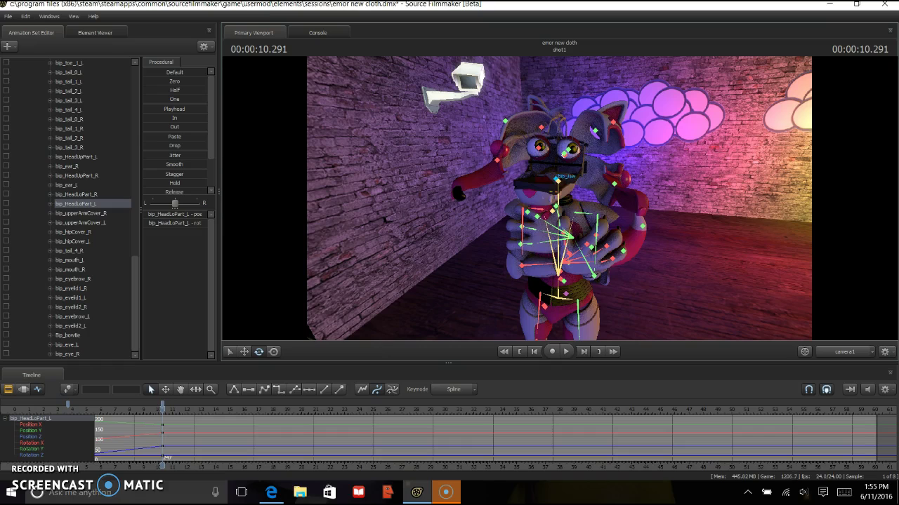
# Rotate bip_Jaw open at 10.291 s, animate its opening and closing in the Motion Editor, and replay the shot to 21.791 s.
pyautogui.click(556, 180)
pyautogui.moveTo(548, 188)
pyautogui.mouseDown()
pyautogui.moveTo(558, 203)
pyautogui.moveTo(556, 184)
pyautogui.mouseUp()
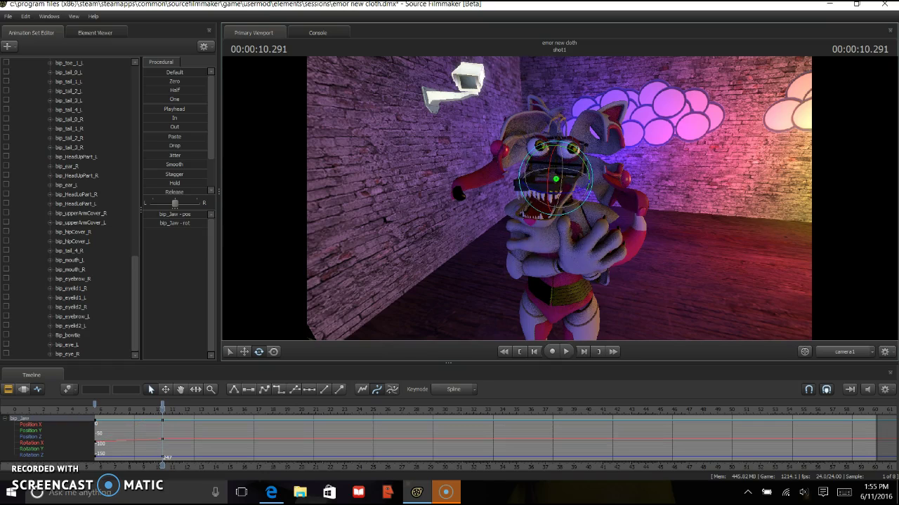
pyautogui.press('F3')
pyautogui.press('space')
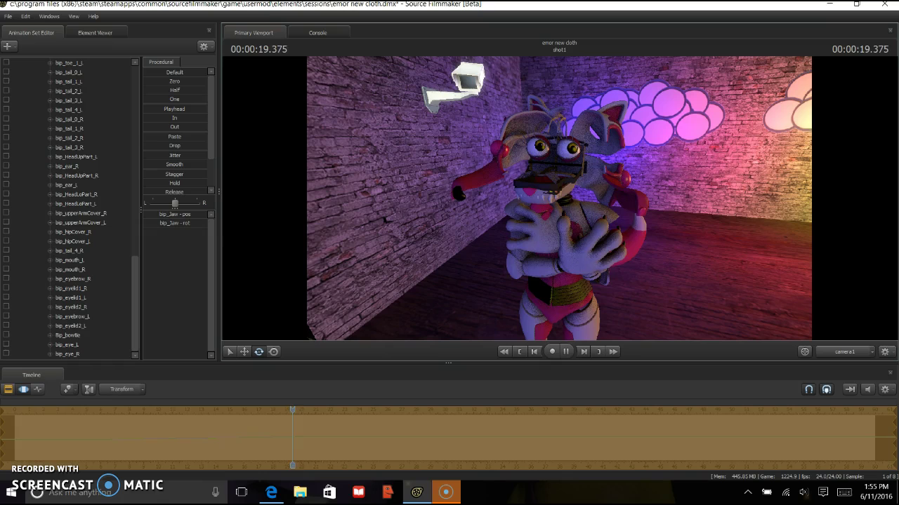
pyautogui.moveTo(302, 410); pyautogui.dragTo(81, 410)
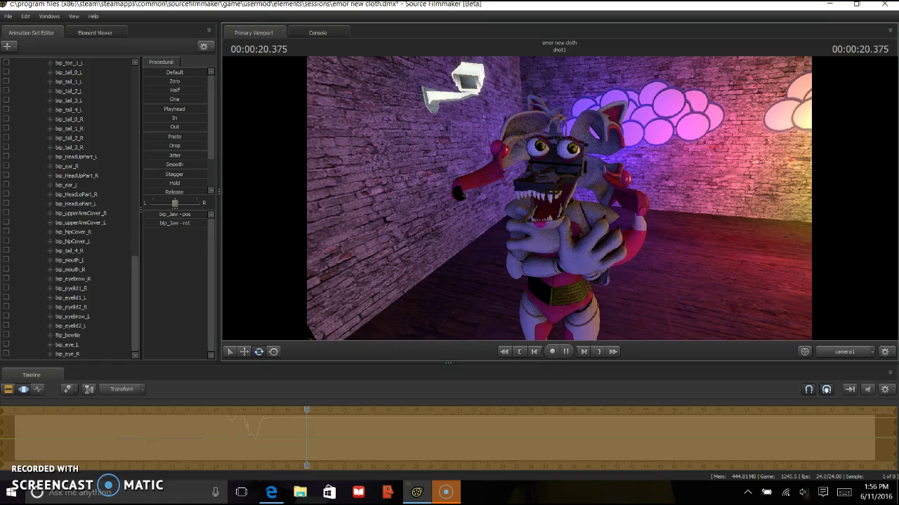
pyautogui.press('space')
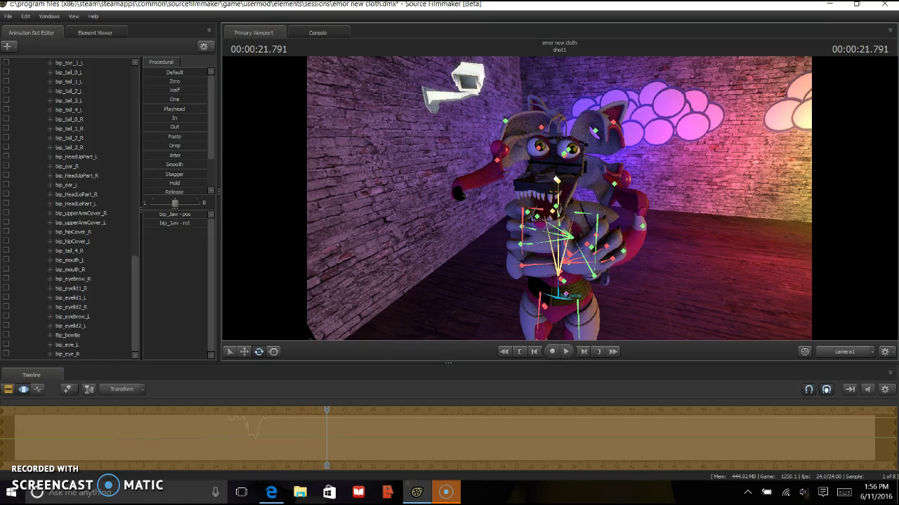
# Select bip_pelvis at 21.791 s, move the whole body upward and sideways, and tilt it toward the side wall.
pyautogui.click(557, 296)
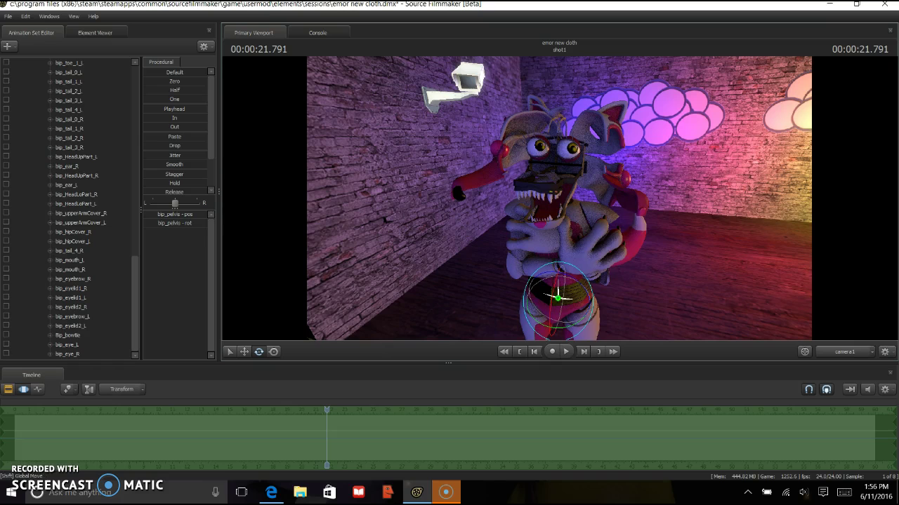
pyautogui.press('w')
pyautogui.moveTo(557, 299); pyautogui.dragTo(552, 218)
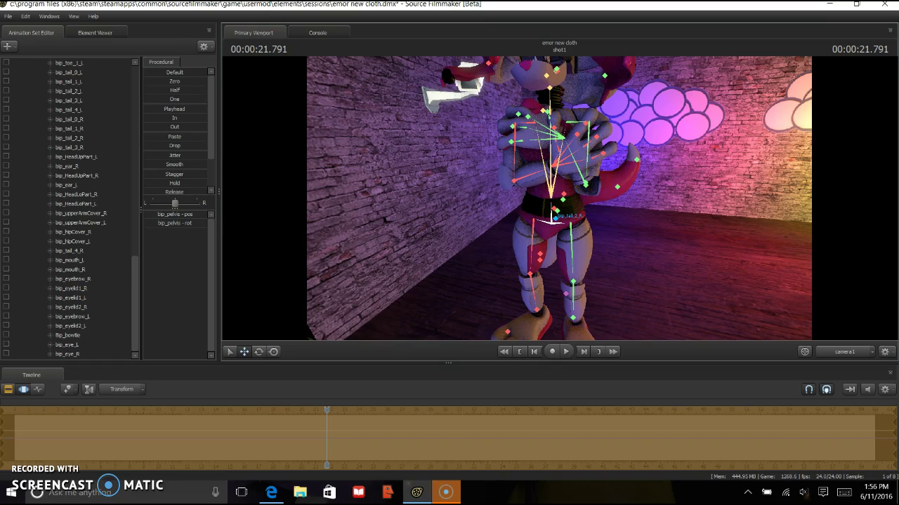
pyautogui.keyDown('ctrl'); pyautogui.click(552, 221); pyautogui.keyUp('ctrl')
pyautogui.moveTo(551, 224); pyautogui.dragTo(583, 228)
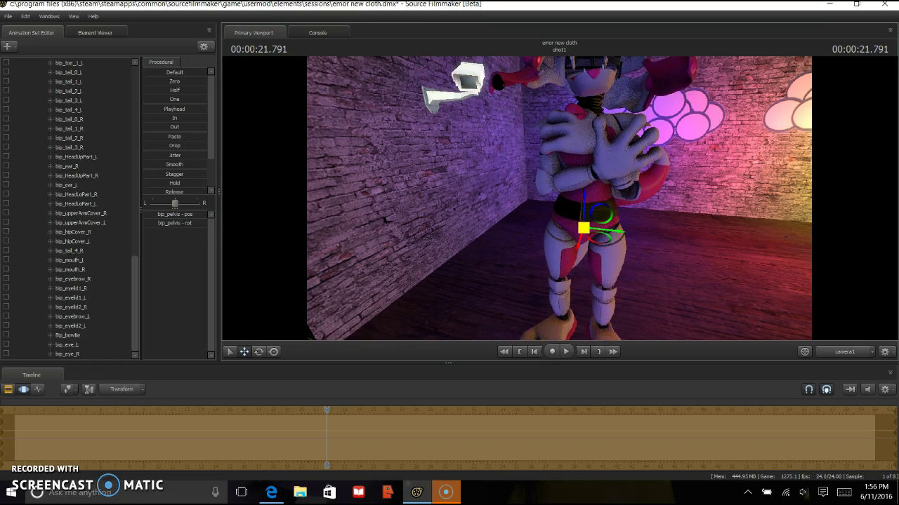
pyautogui.click(259, 351)
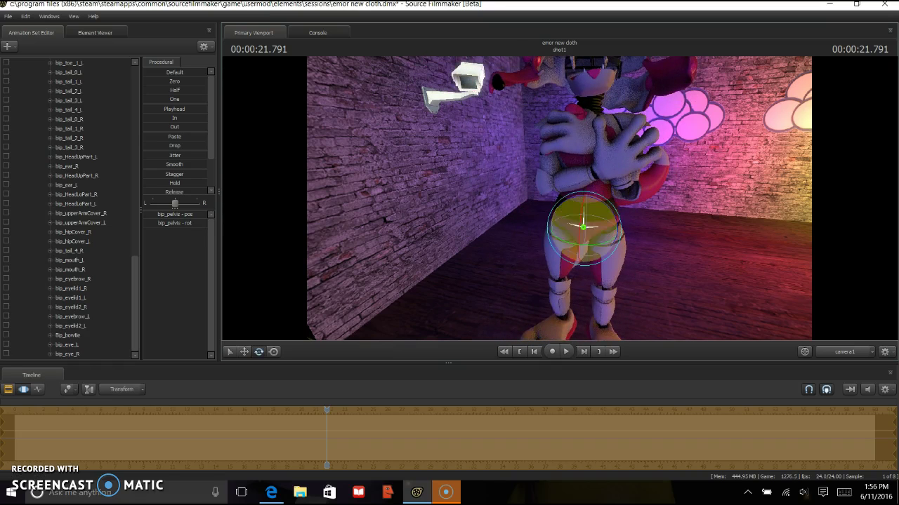
pyautogui.moveTo(548, 230)
pyautogui.mouseDown()
pyautogui.moveTo(598, 260)
pyautogui.moveTo(555, 205)
pyautogui.moveTo(614, 210)
pyautogui.moveTo(566, 196)
pyautogui.moveTo(549, 216)
pyautogui.mouseUp()
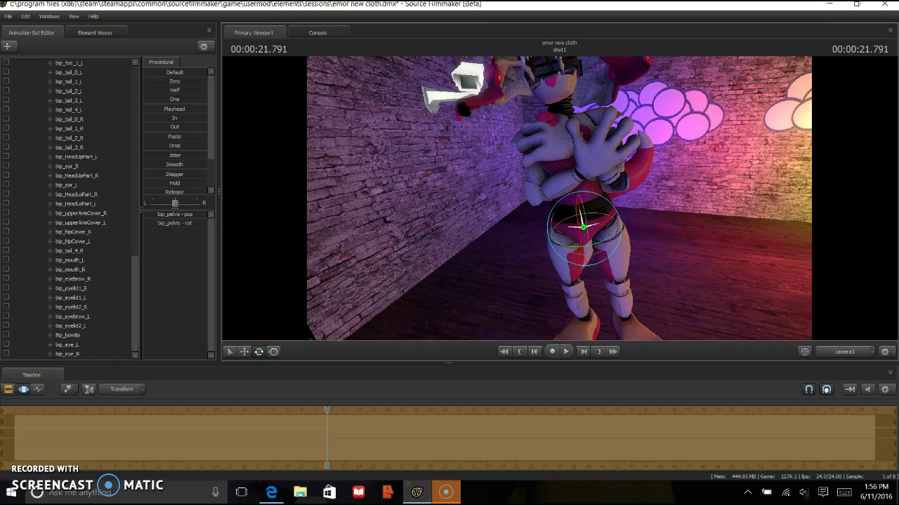
# Move bip_pelvis away from the camera so the full body stands in frame near the side wall, and turn the body sideways.
pyautogui.press('w')
pyautogui.moveTo(583, 227); pyautogui.dragTo(525, 250)
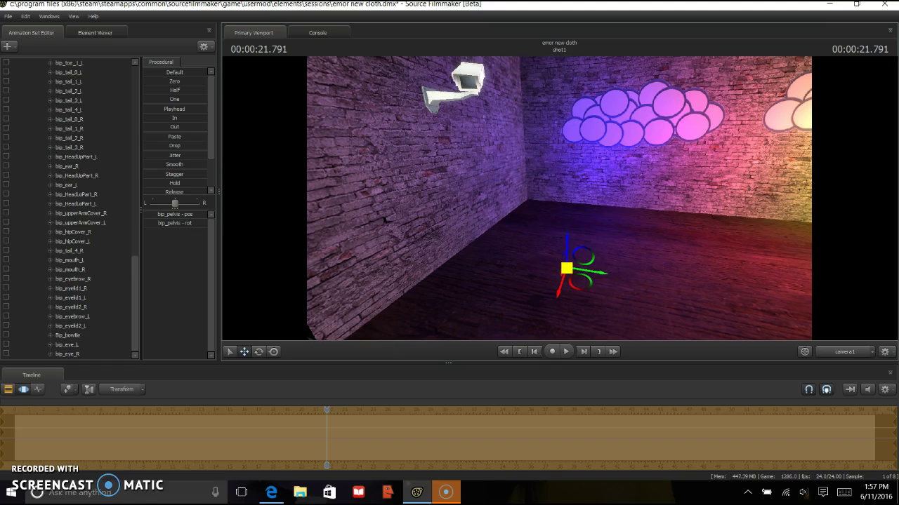
pyautogui.moveTo(502, 212); pyautogui.dragTo(391, 292)
pyautogui.moveTo(442, 278); pyautogui.dragTo(562, 217)
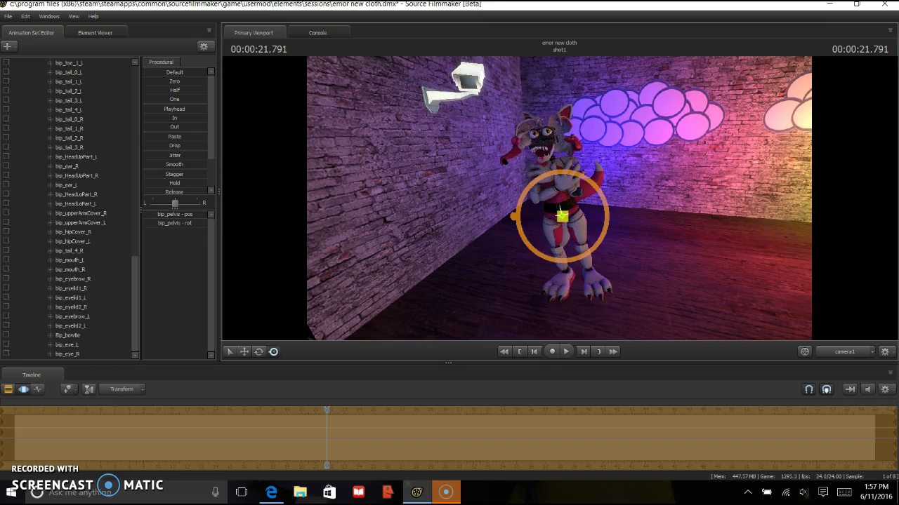
pyautogui.moveTo(576, 254); pyautogui.dragTo(547, 218)
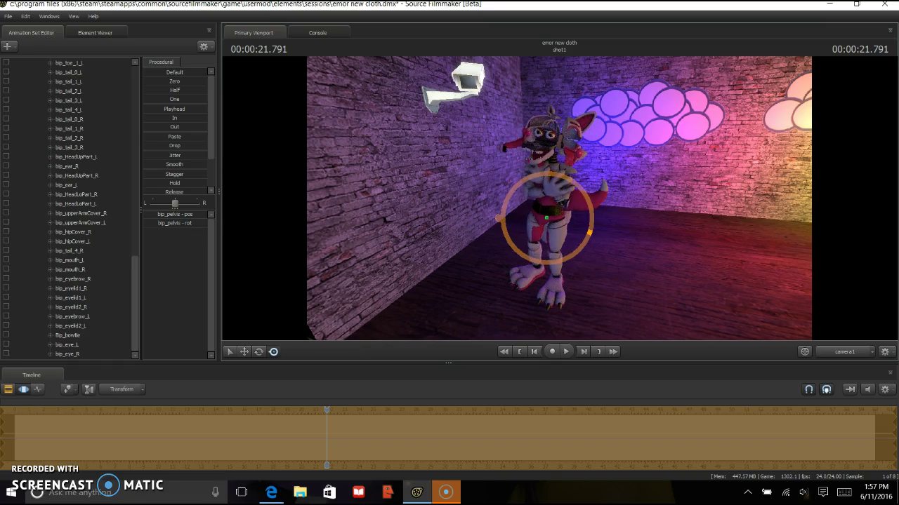
# Adjust bip_pelvis's rotation and move it up toward the camera until Funtime Foxy's open jaws fill a close-up.
pyautogui.moveTo(591, 228)
pyautogui.mouseDown()
pyautogui.moveTo(591, 211)
pyautogui.moveTo(502, 210)
pyautogui.moveTo(511, 189)
pyautogui.moveTo(587, 198)
pyautogui.moveTo(590, 230)
pyautogui.moveTo(502, 219)
pyautogui.moveTo(590, 234)
pyautogui.moveTo(516, 183)
pyautogui.moveTo(592, 220)
pyautogui.moveTo(587, 241)
pyautogui.mouseUp()
pyautogui.moveTo(558, 198); pyautogui.dragTo(577, 140)
pyautogui.press('w')
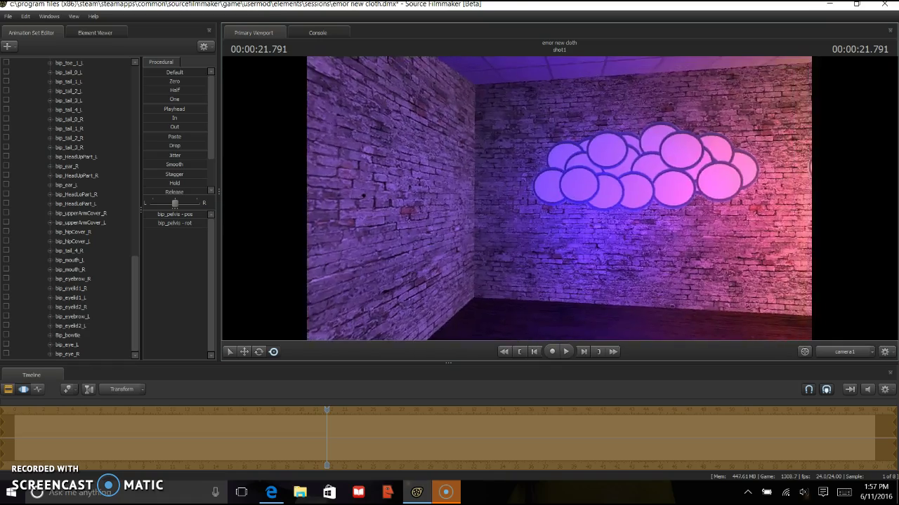
pyautogui.press('s')
pyautogui.moveTo(559, 199); pyautogui.dragTo(565, 197)
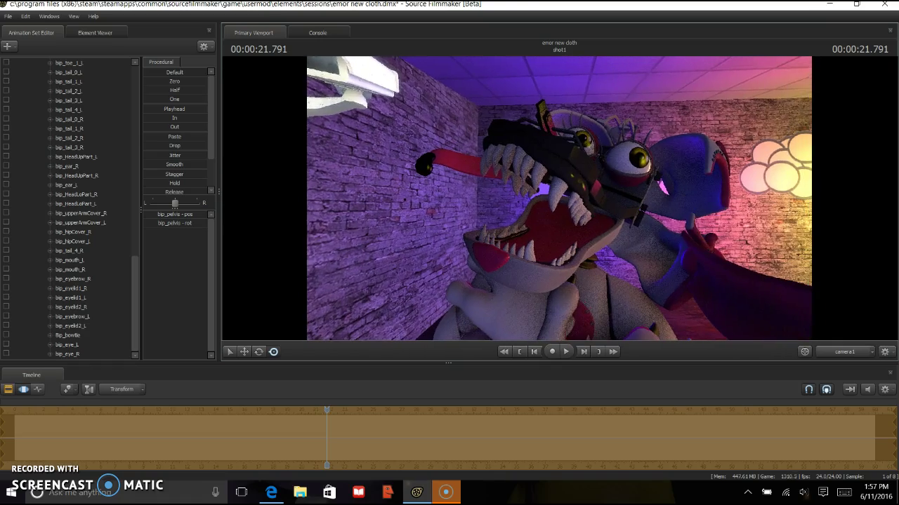
# Enlarge the viewport to full screen and rotate Funtime Foxy's eyes to change the gaze.
pyautogui.press('ctrl')
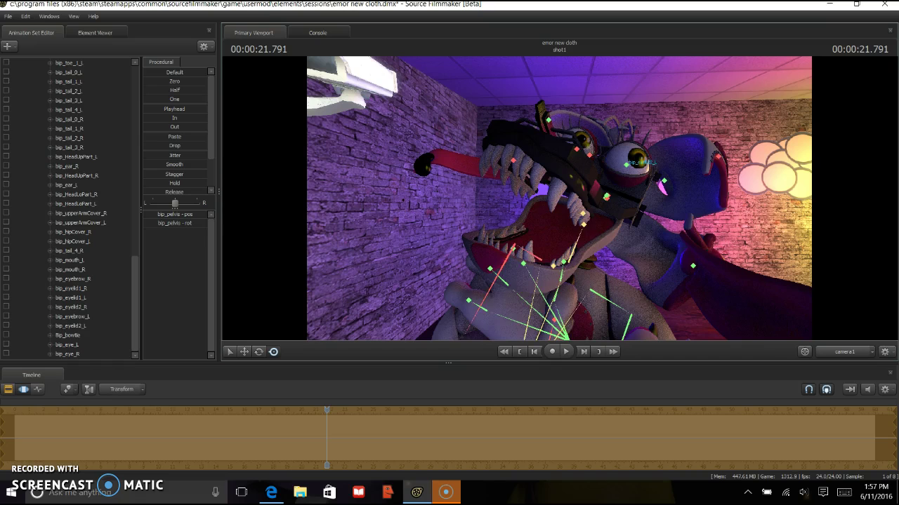
pyautogui.press('F10')
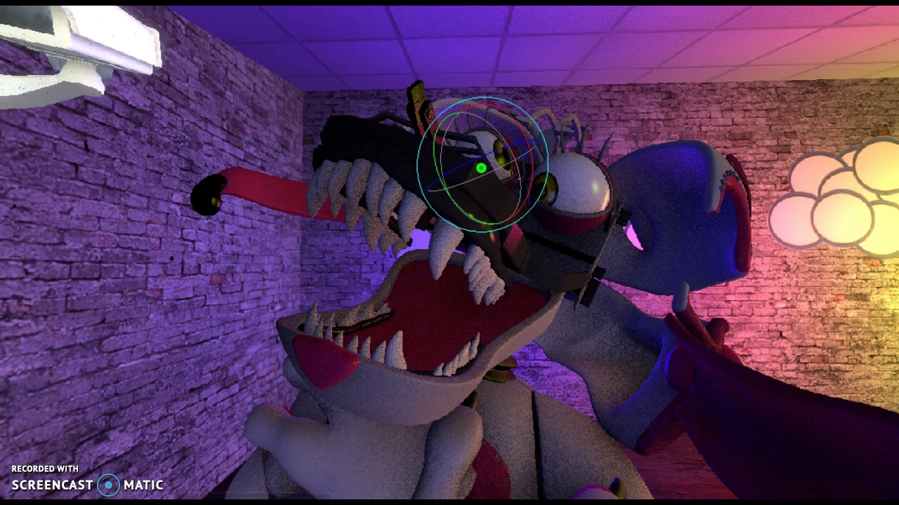